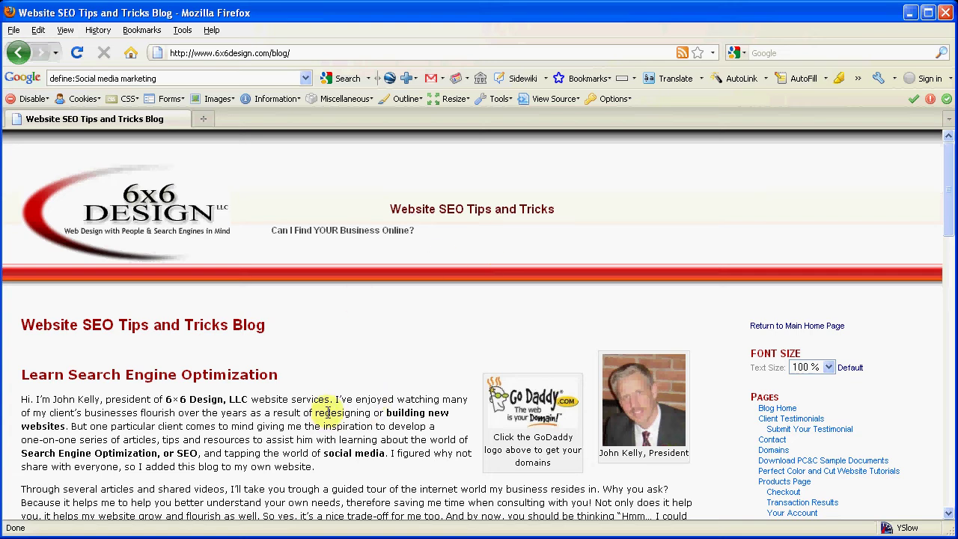
Select part of the SEO post's first paragraph, then scroll down toward its 5 reader comments.
mouse_move(327, 399)
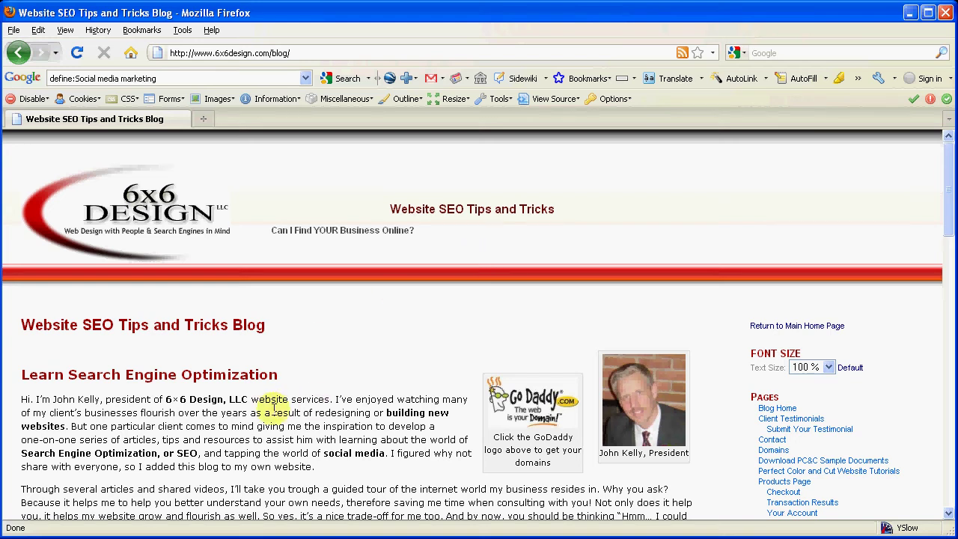
drag(278, 399, 314, 440)
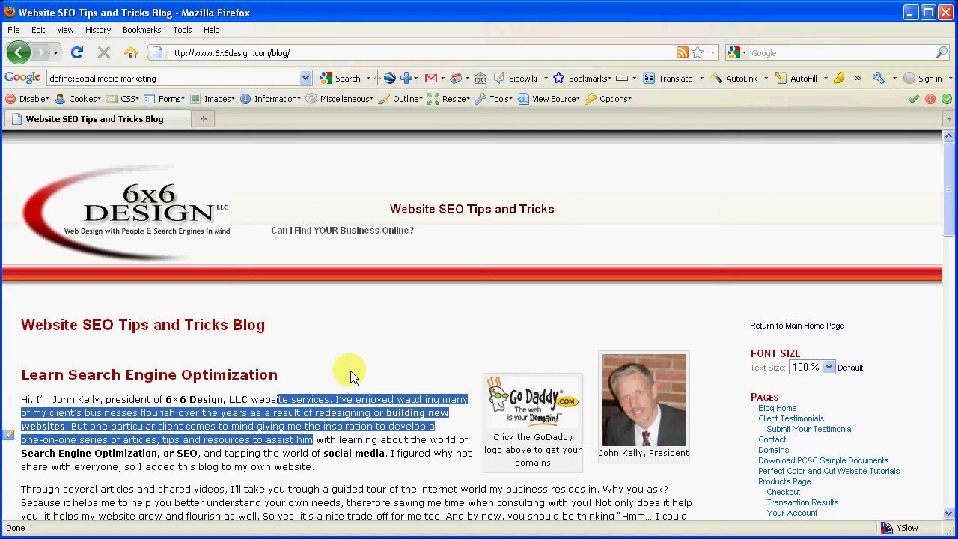
click(353, 331)
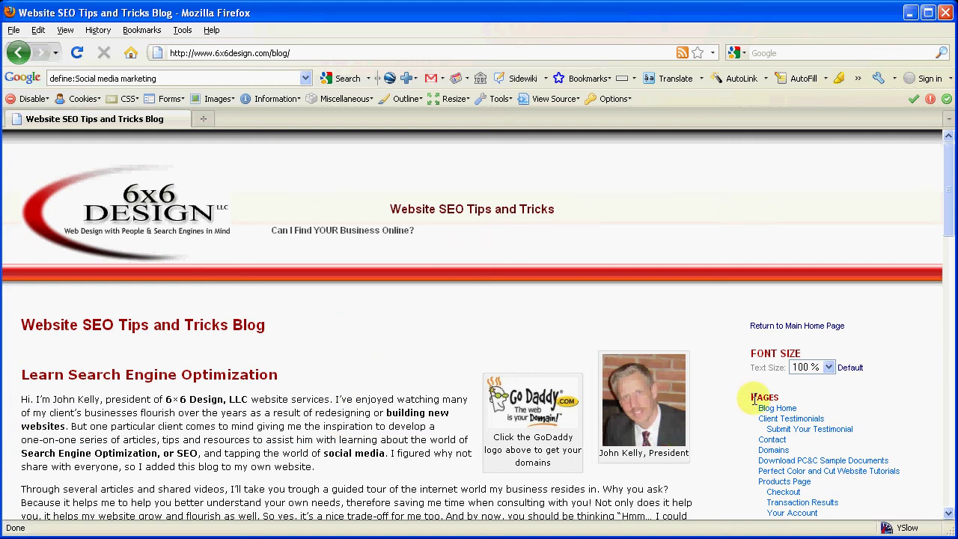
scroll(722, 385, down, 2)
scroll(722, 385, down, 13)
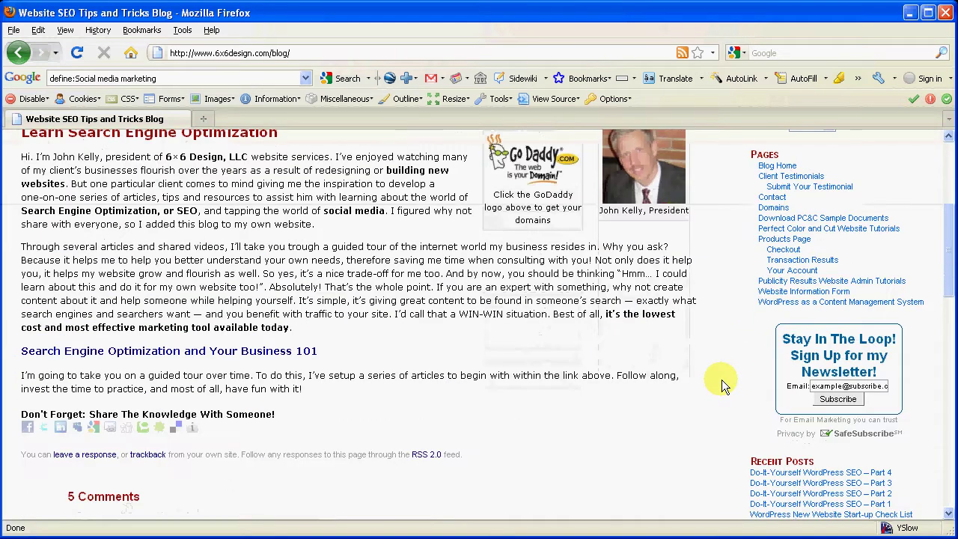
scroll(722, 386, down, 1)
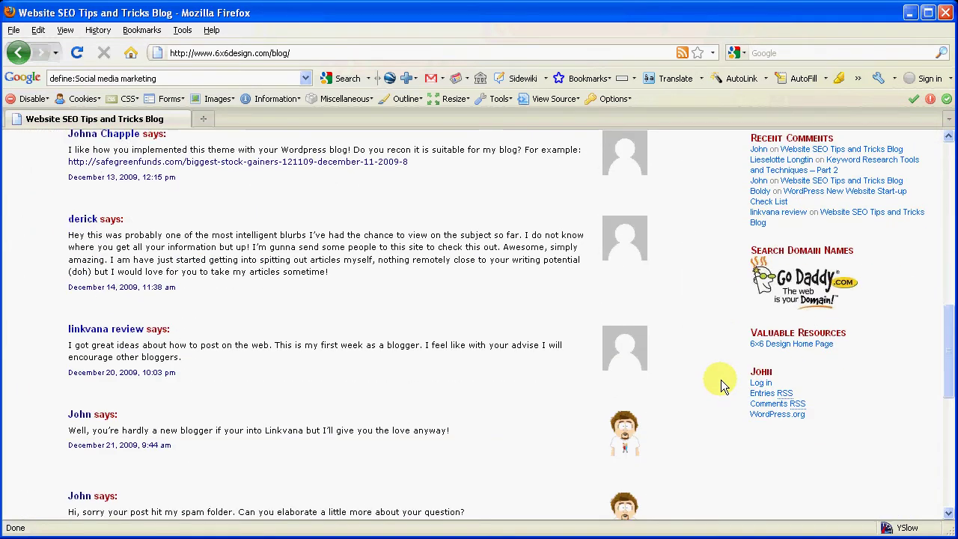
Log in to the WordPress admin with the site's username and password.
click(761, 382)
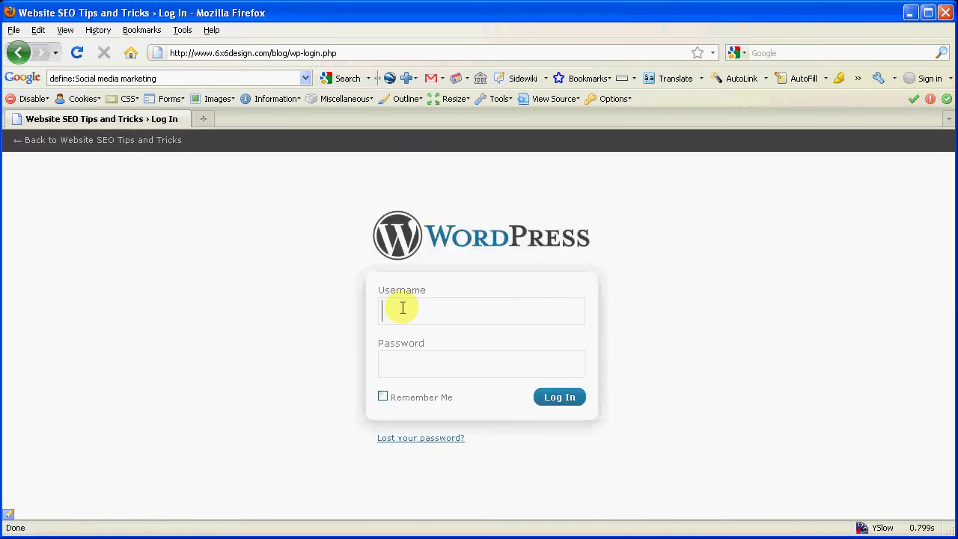
text(admin)
click(417, 368)
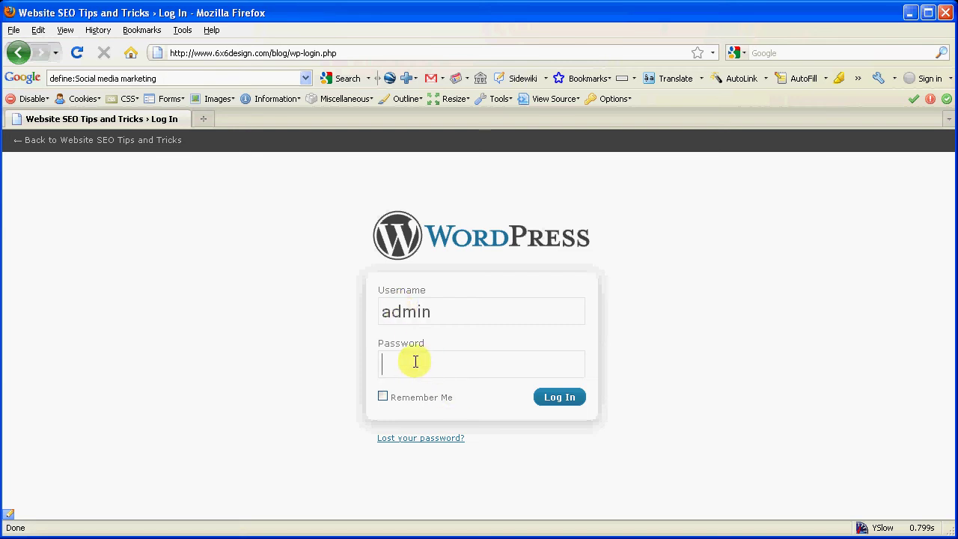
text(•••••••••••)
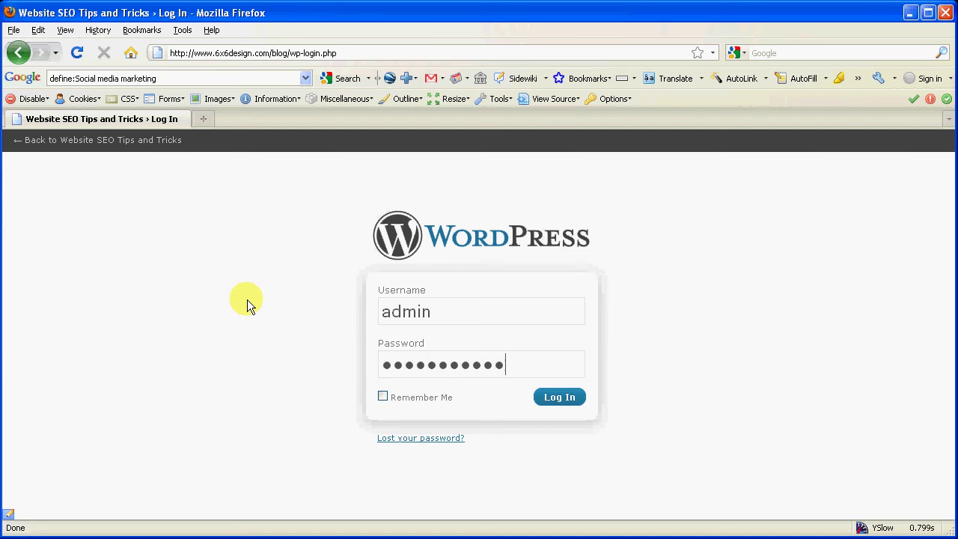
click(562, 398)
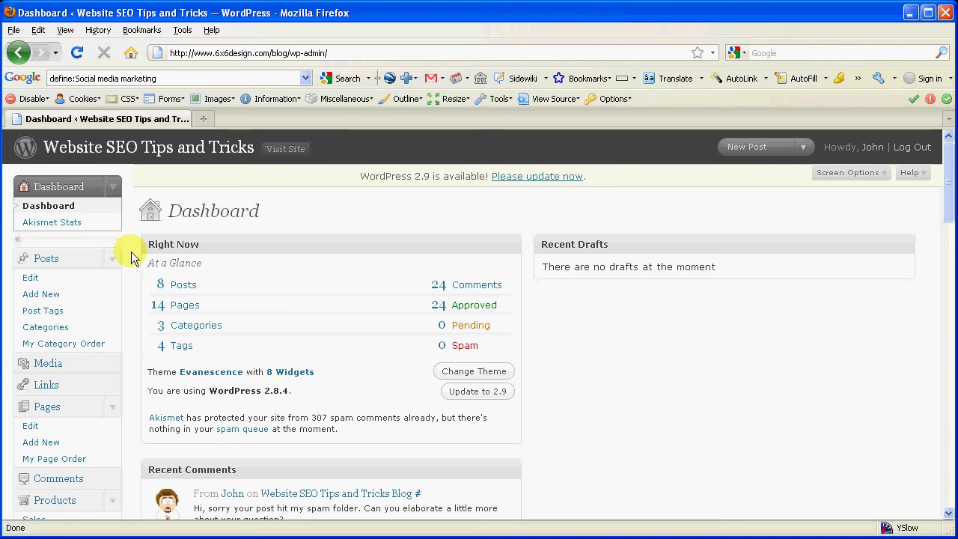
Open the Website SEO Tips and Tricks Blog page in the editor from the Pages list.
scroll(130, 252, down, 3)
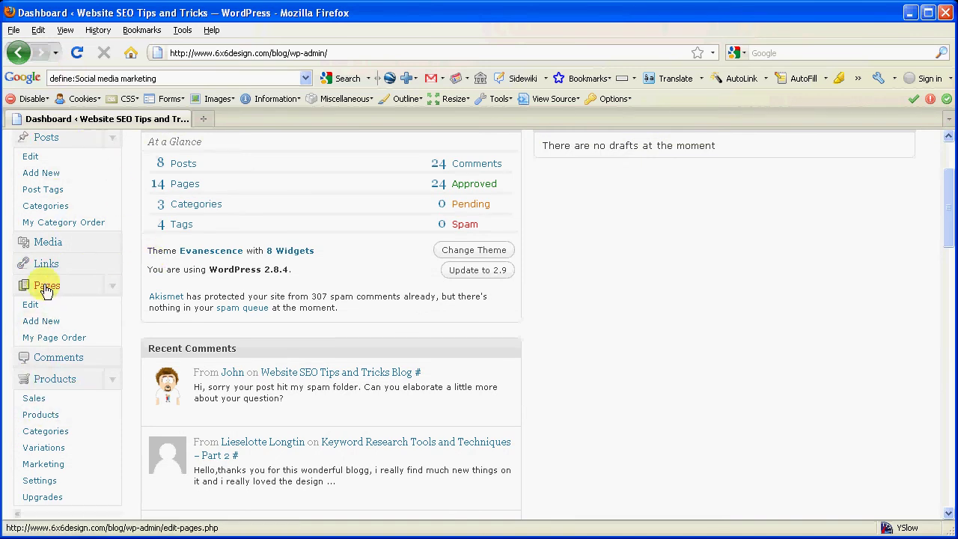
click(30, 305)
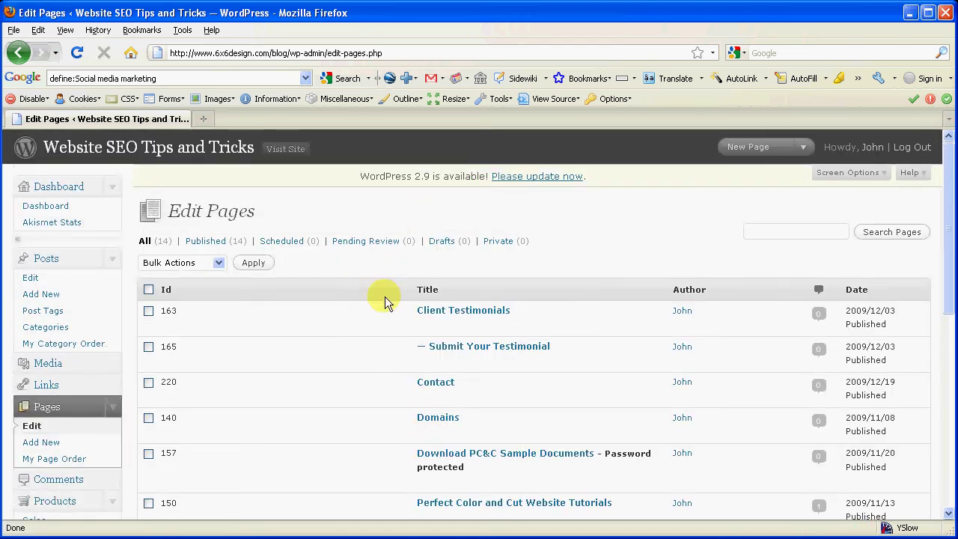
scroll(385, 298, down, 5)
scroll(383, 297, down, 4)
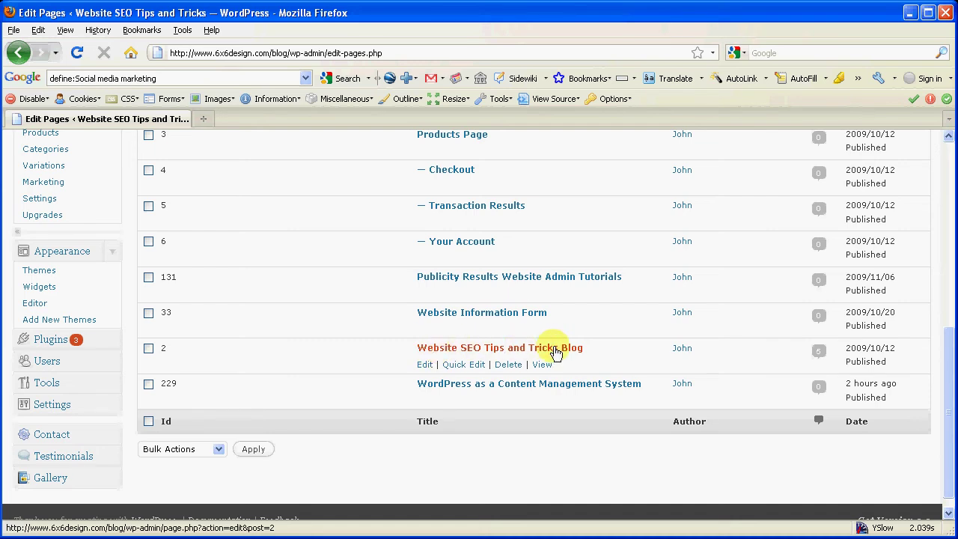
click(425, 365)
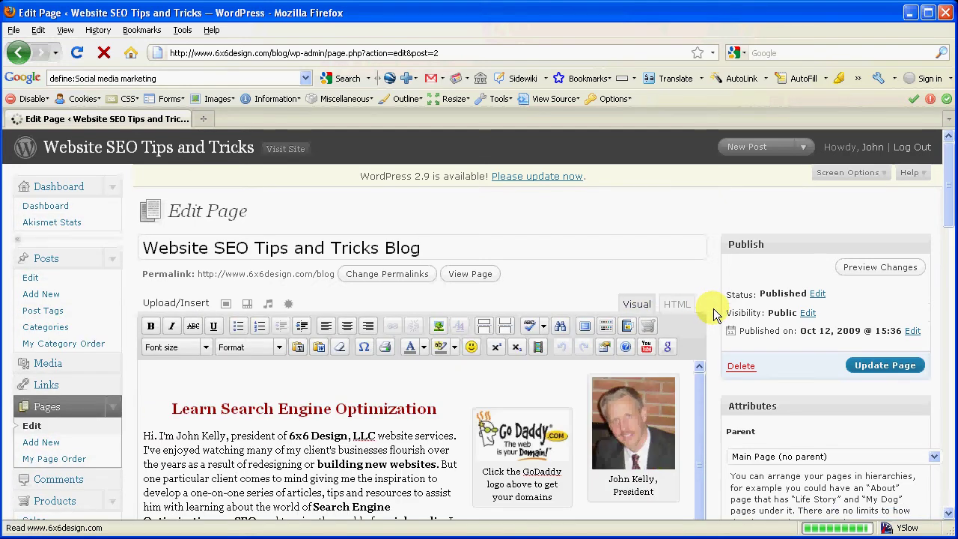
scroll(714, 315, down, 2)
scroll(713, 315, down, 1)
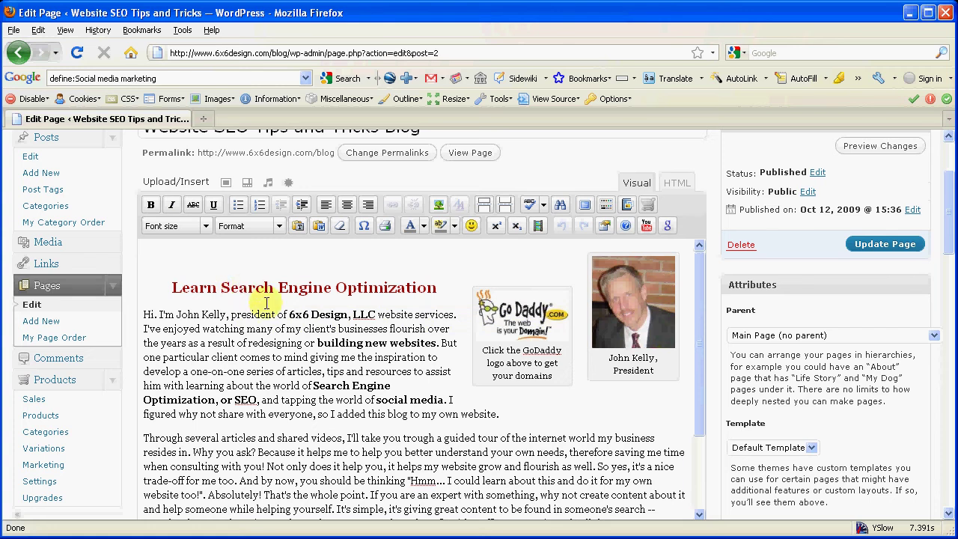
drag(246, 329, 262, 357)
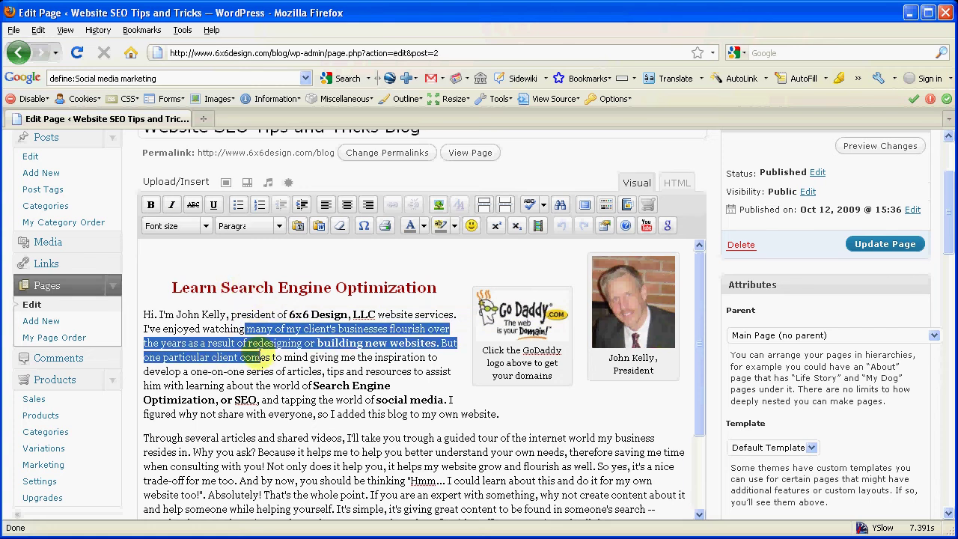
click(266, 385)
click(260, 357)
drag(240, 357, 341, 358)
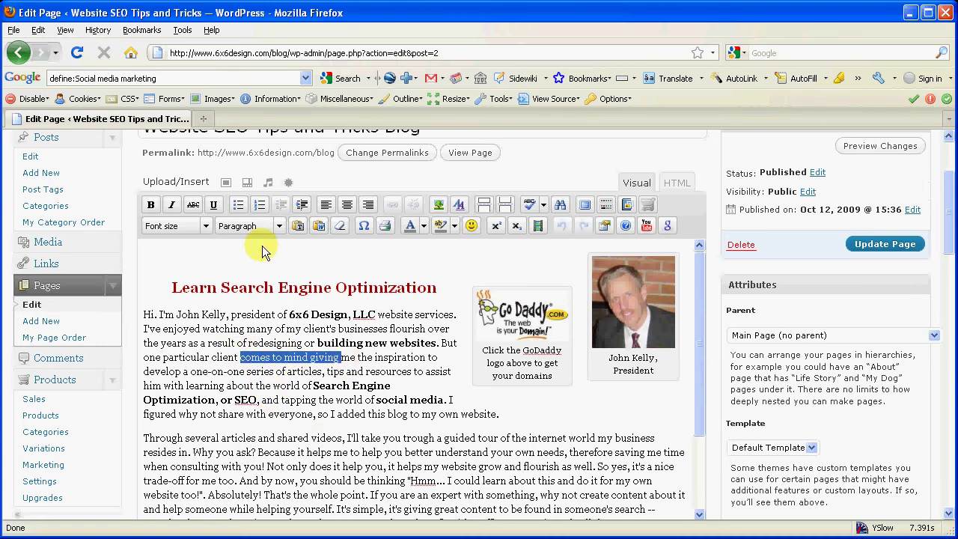
click(172, 204)
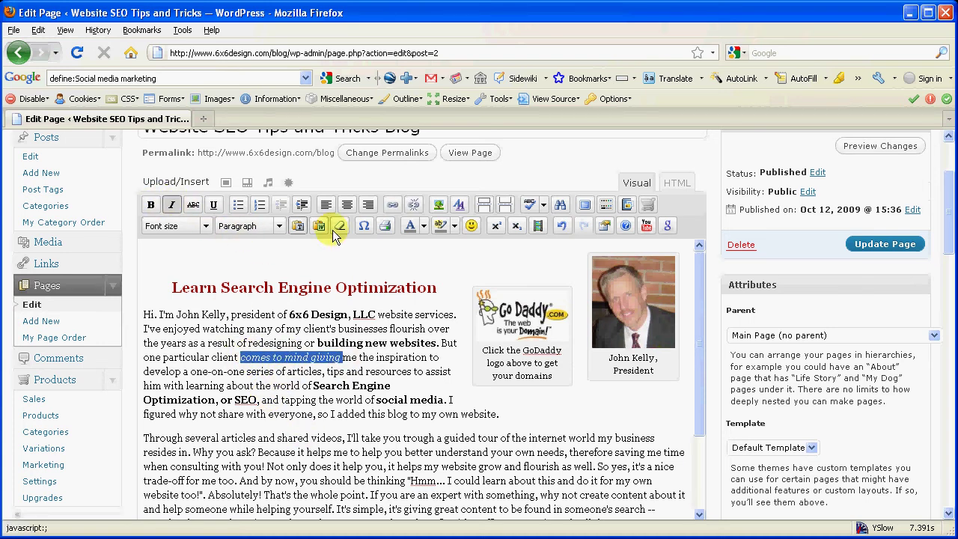
click(423, 226)
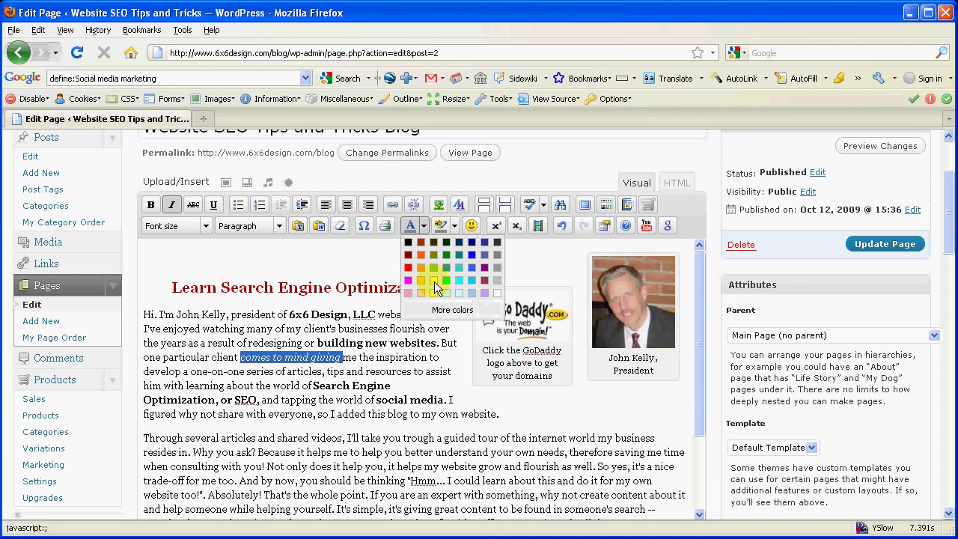
click(433, 278)
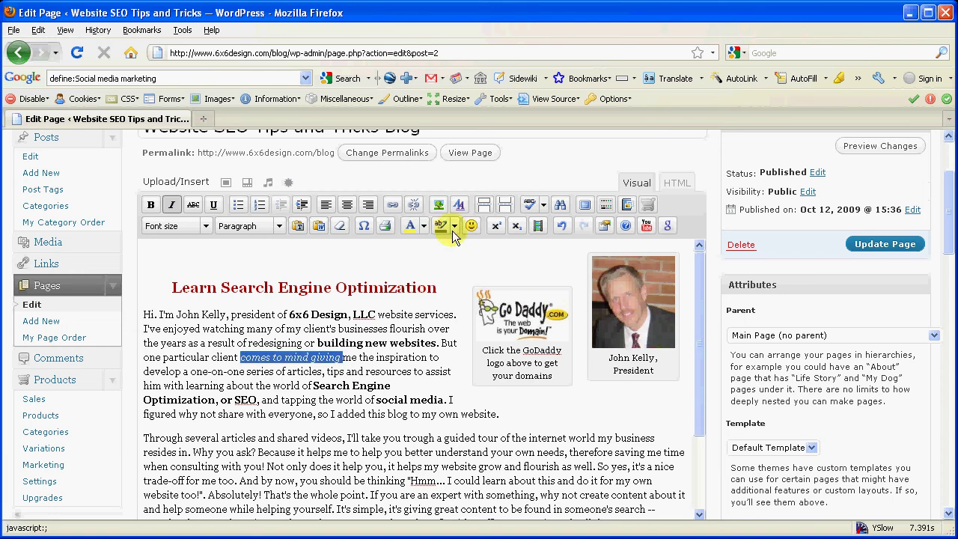
click(454, 226)
click(485, 279)
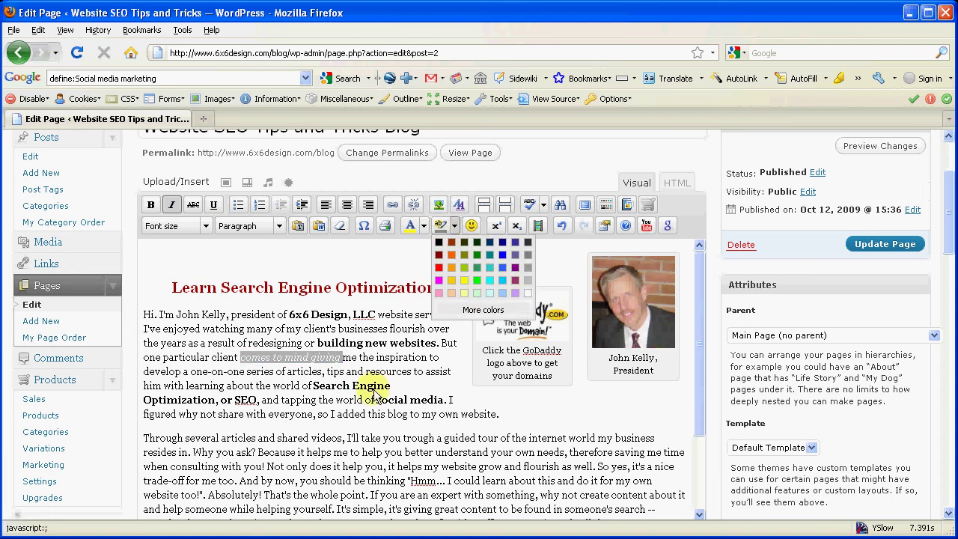
click(353, 431)
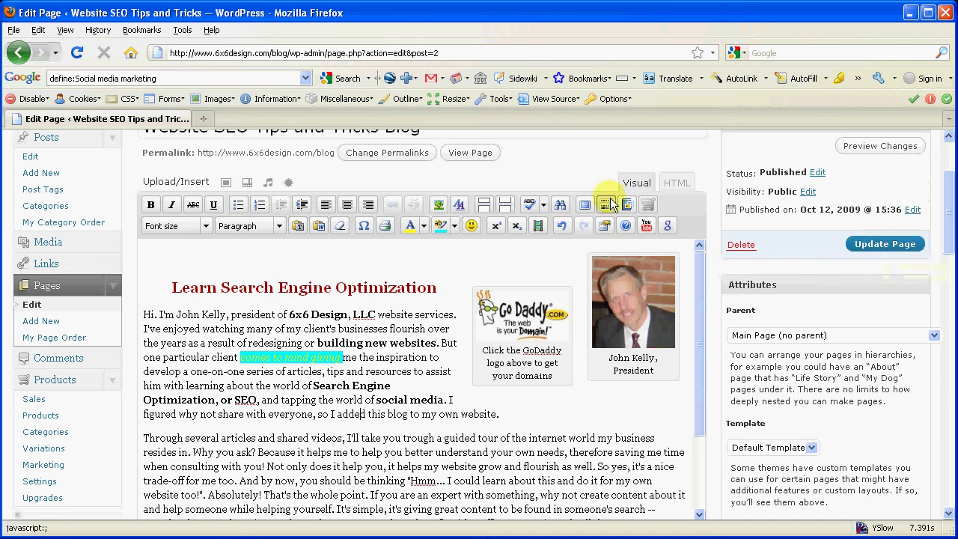
click(563, 226)
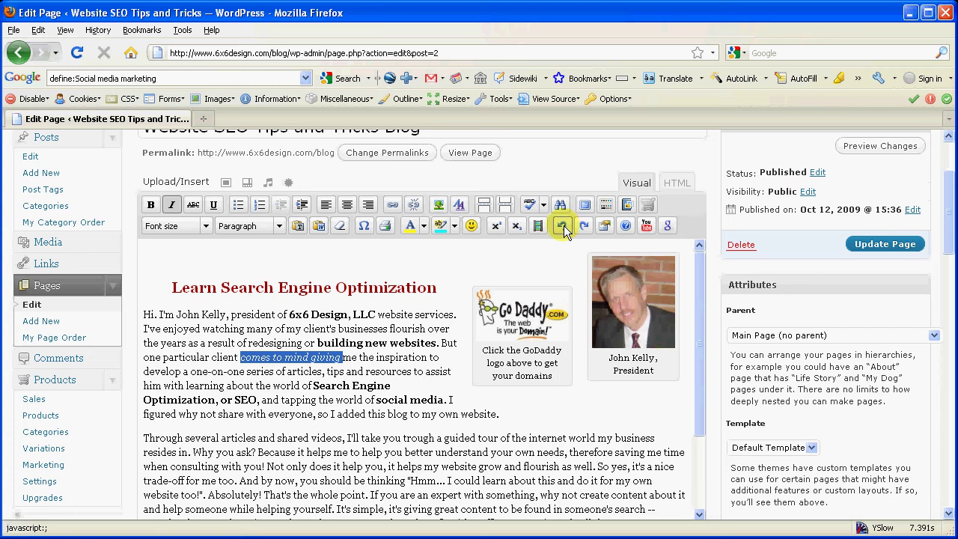
click(563, 225)
click(288, 438)
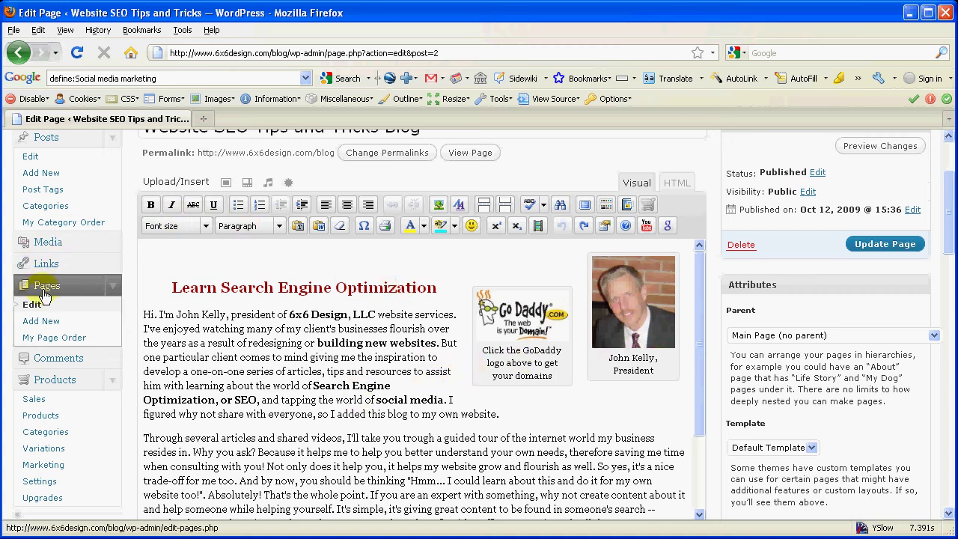
Create a new page 'My New Page' and make its 'This is my content' line a Heading 2.
click(39, 329)
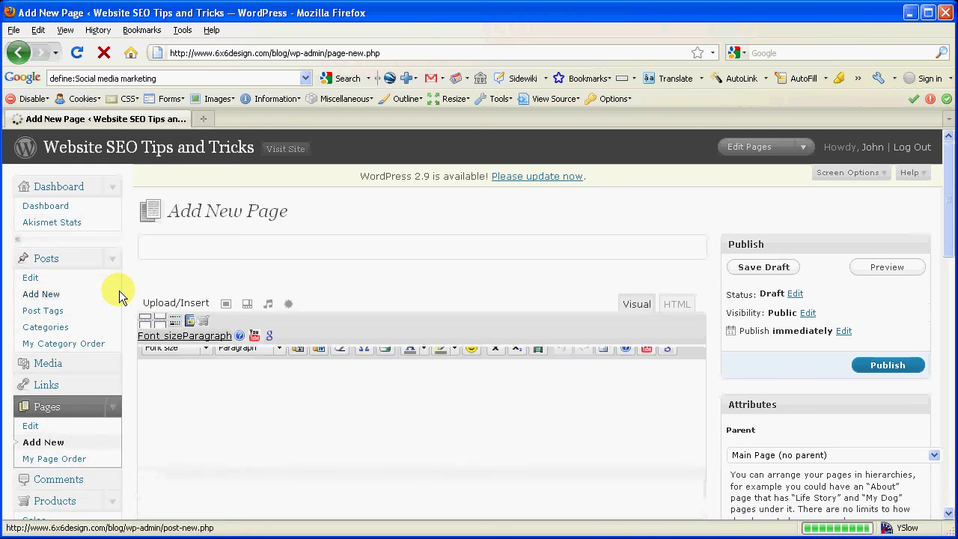
text(My New Page)
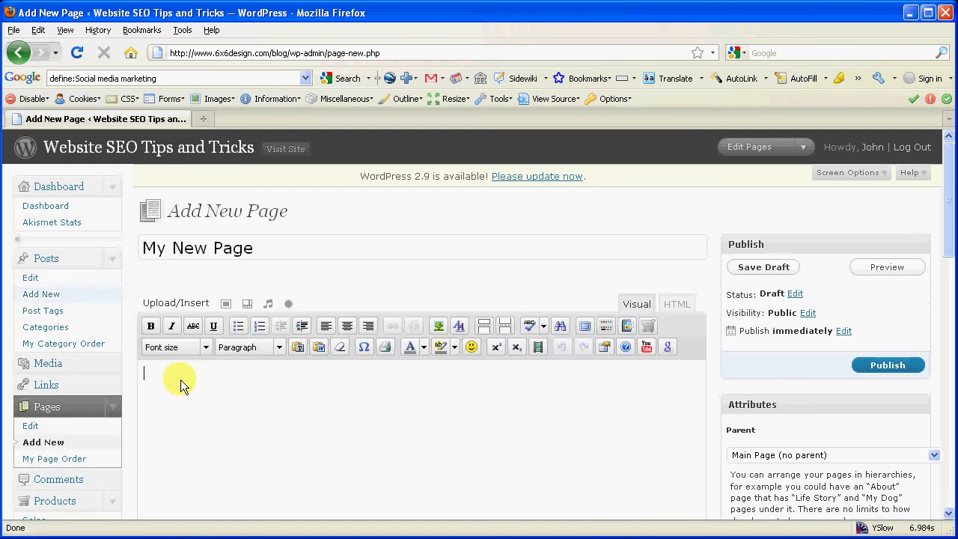
text(Th)
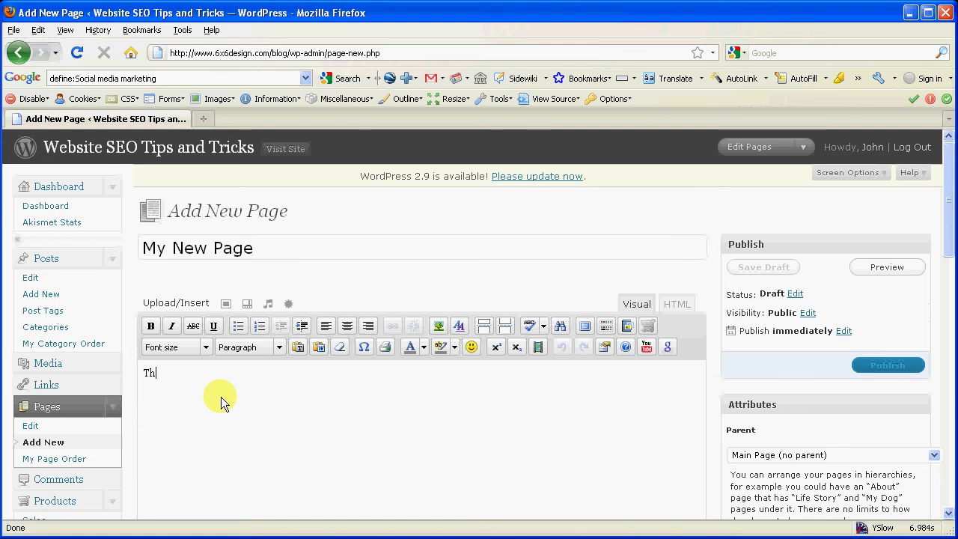
text(is is my content.)
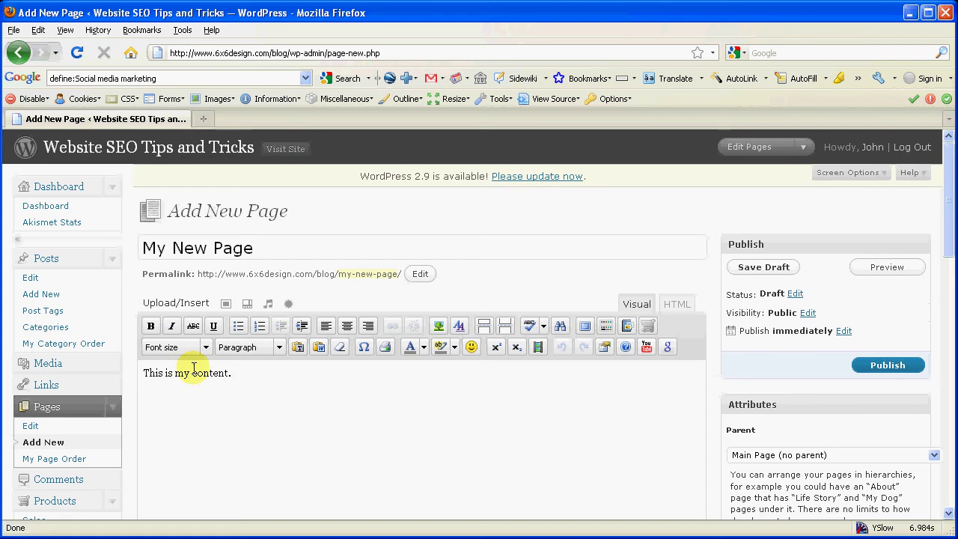
drag(234, 372, 128, 368)
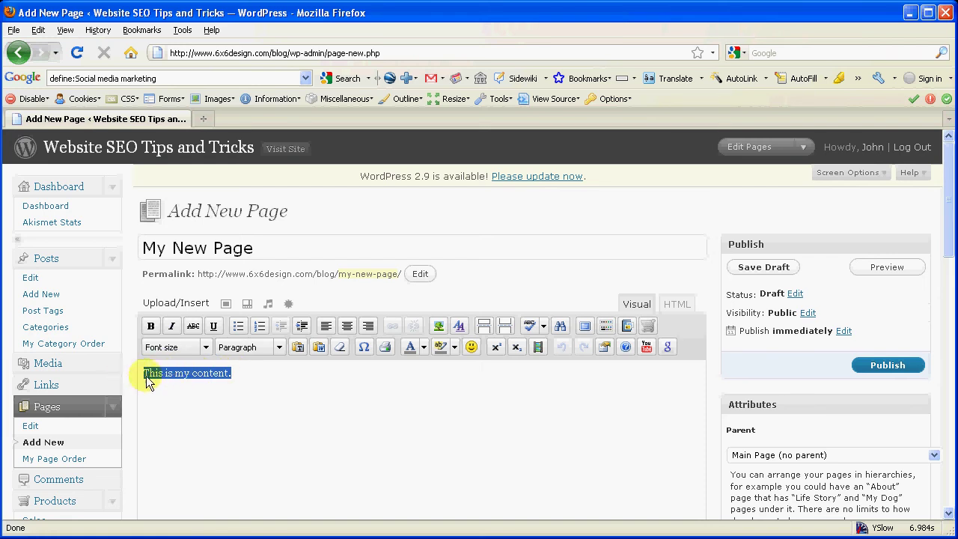
click(281, 349)
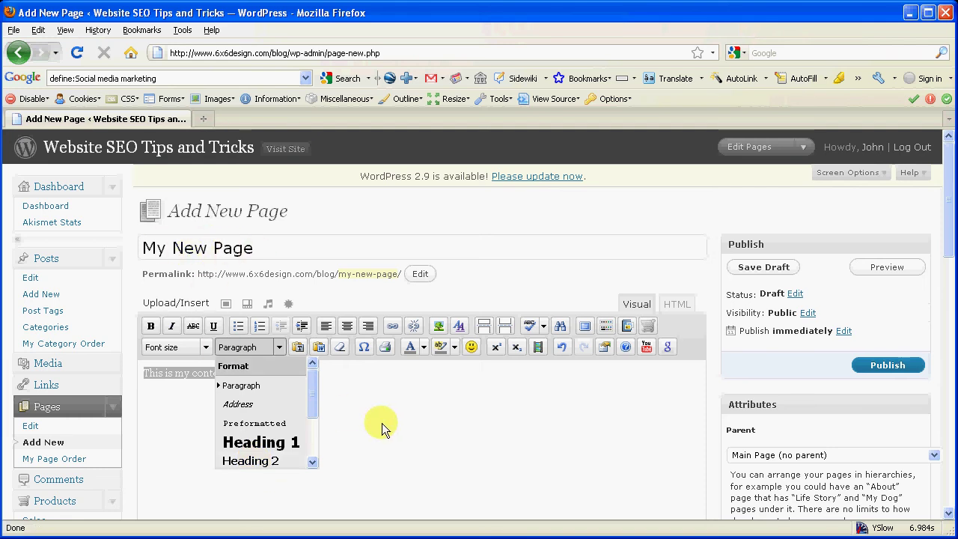
scroll(318, 396, down, 2)
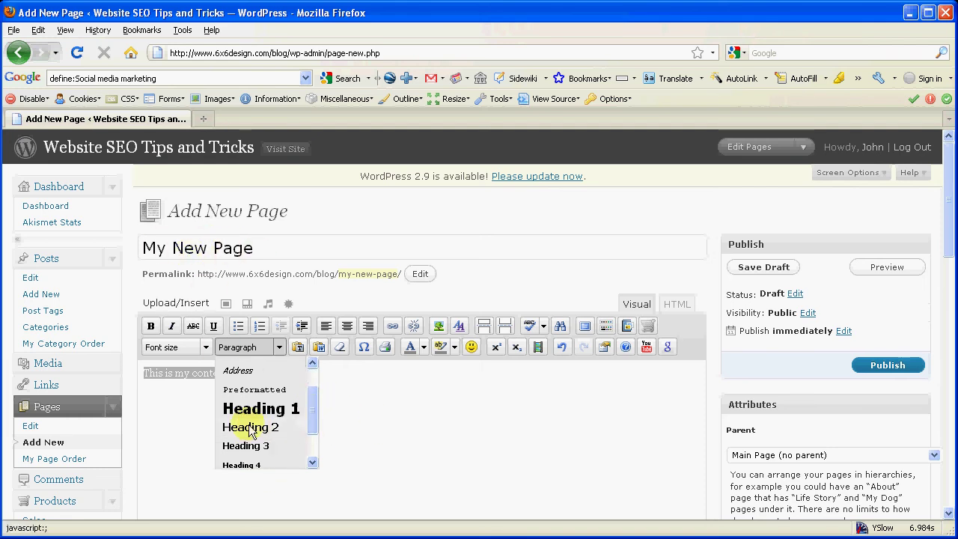
click(270, 427)
click(345, 421)
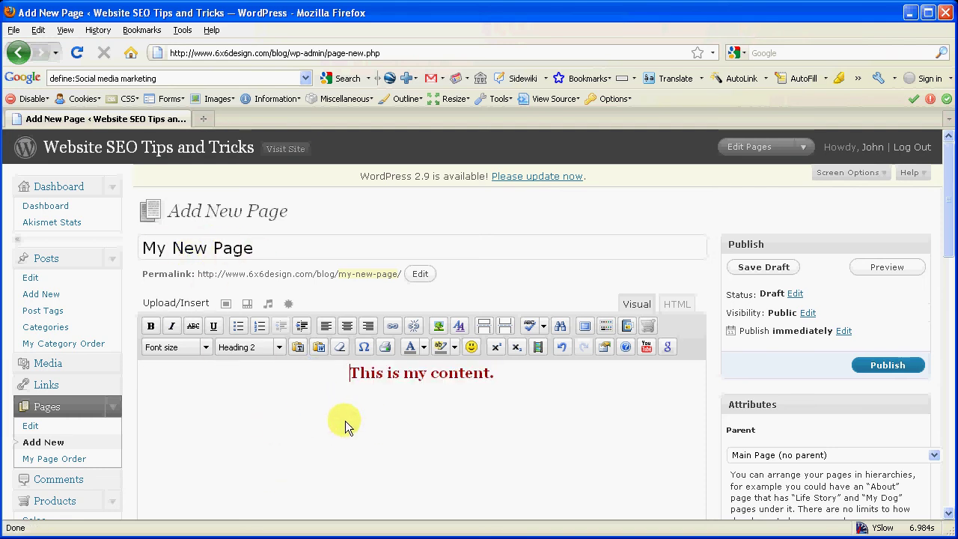
Remove the heading's trailing period and add the line 'Test here!' beneath it.
click(529, 380)
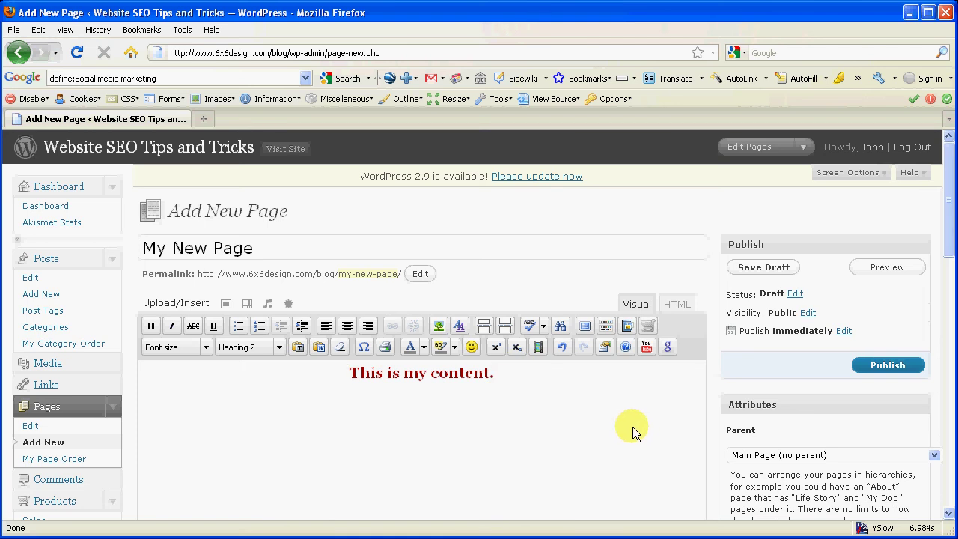
key(BackSpace)
key(Return)
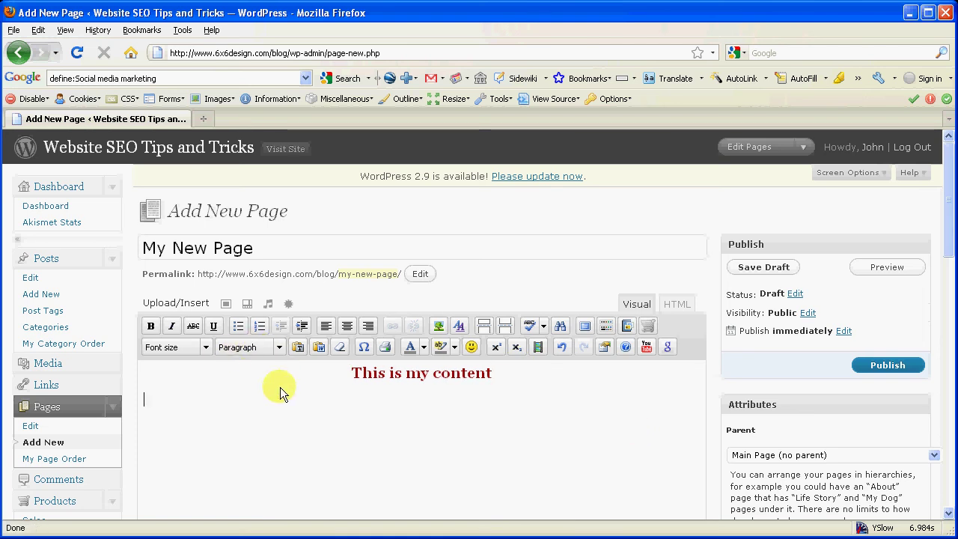
text(Test )
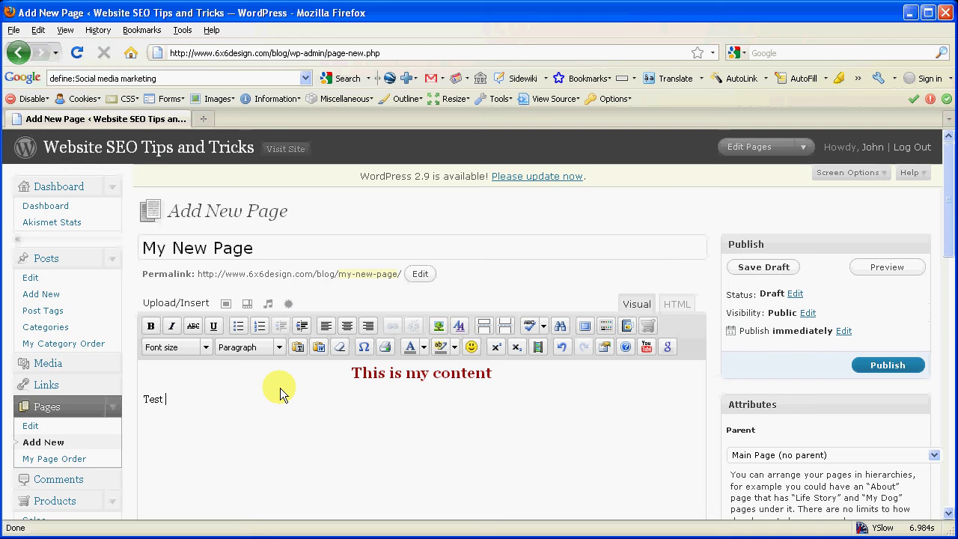
text(here!)
Browse the Add an Image uploader to the TOPSTYLE docs > 6x6 > images folder.
click(228, 306)
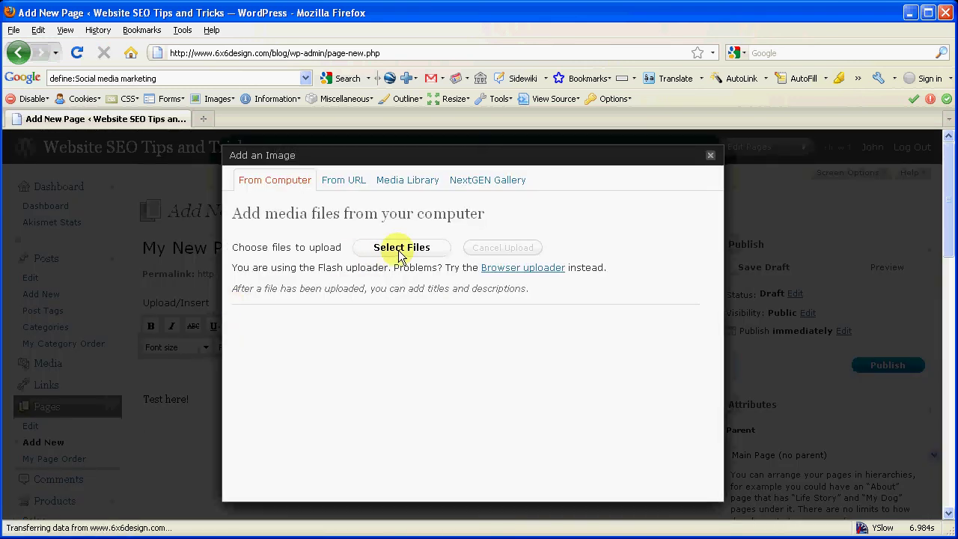
click(399, 251)
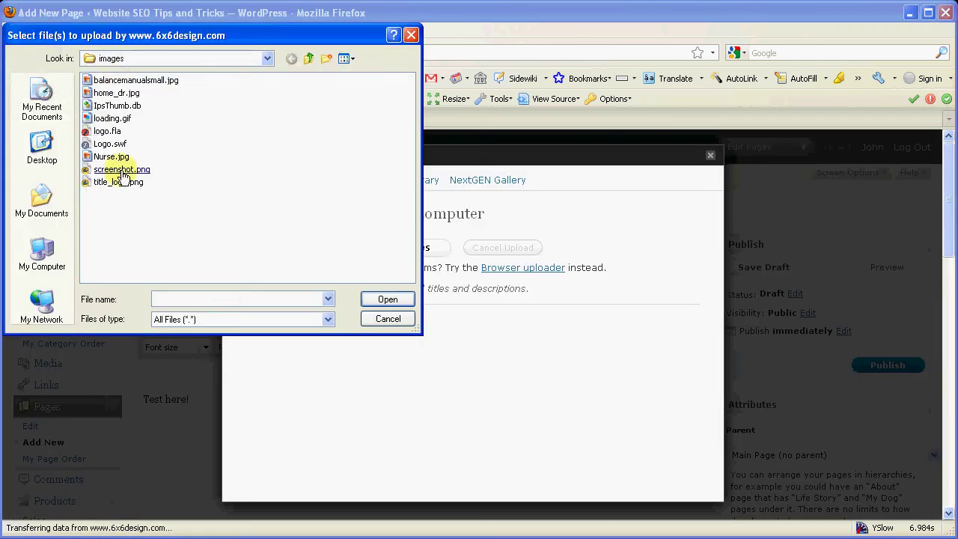
click(310, 60)
click(309, 59)
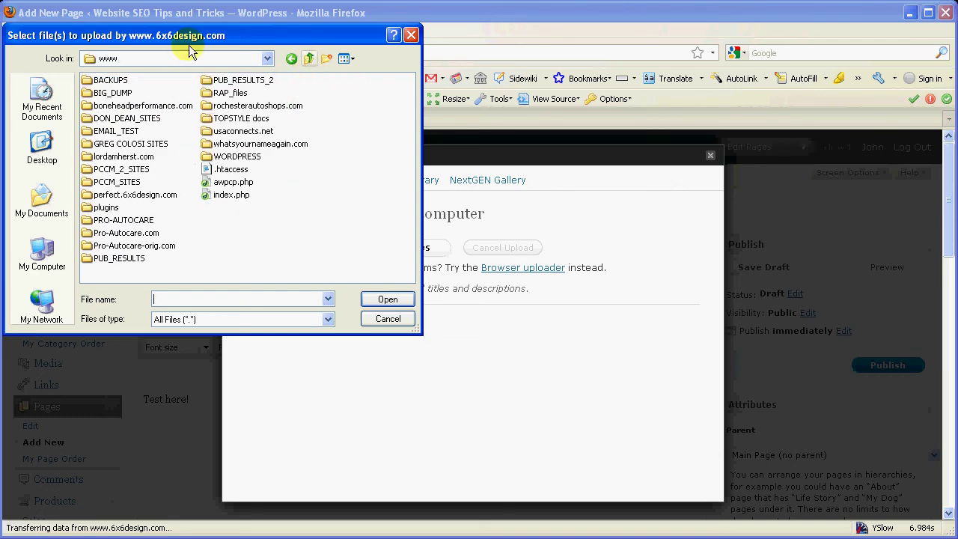
double_click(220, 120)
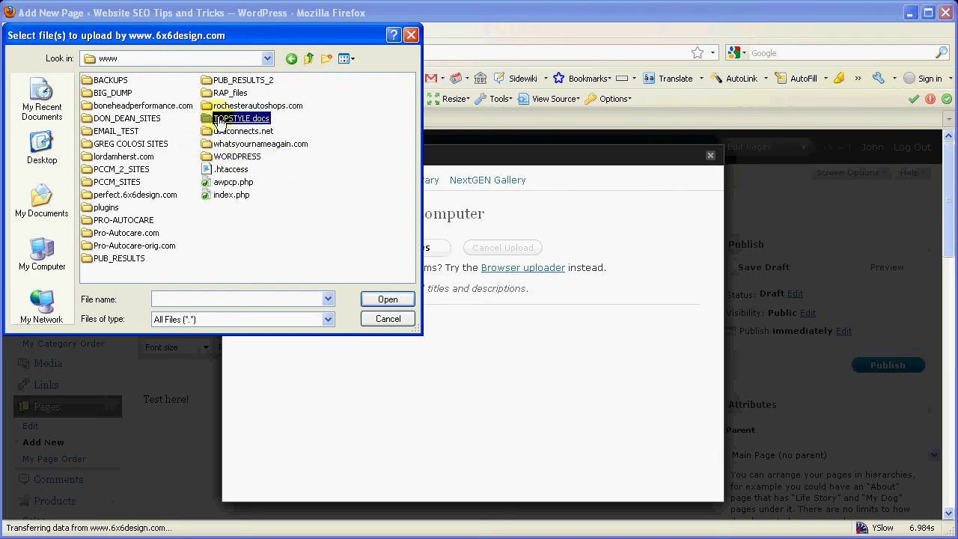
double_click(99, 80)
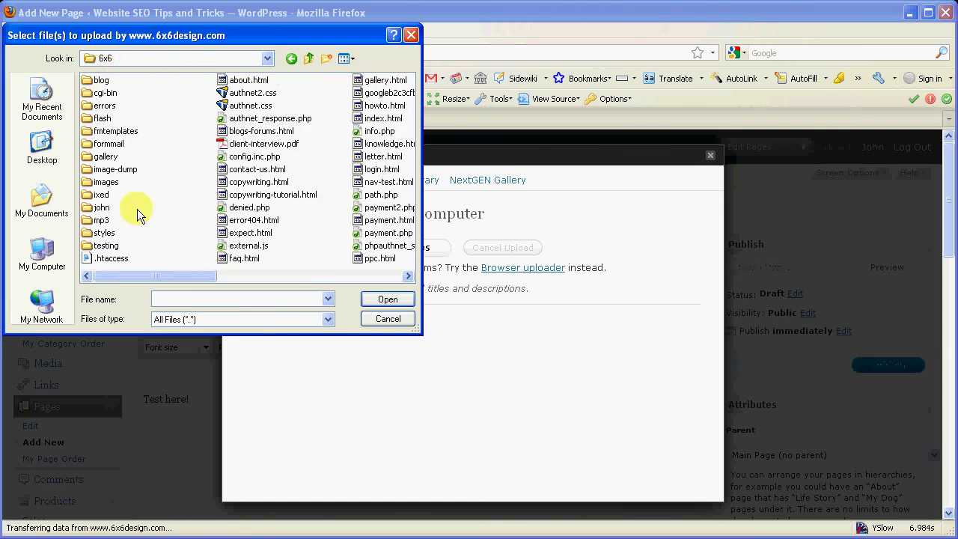
double_click(101, 184)
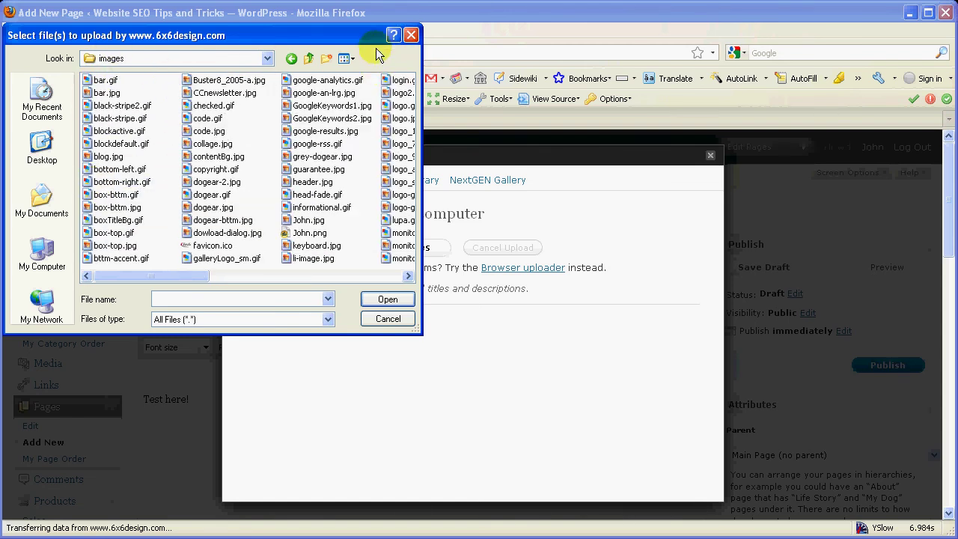
Choose logo_90.jpg from the images folder for upload.
click(355, 276)
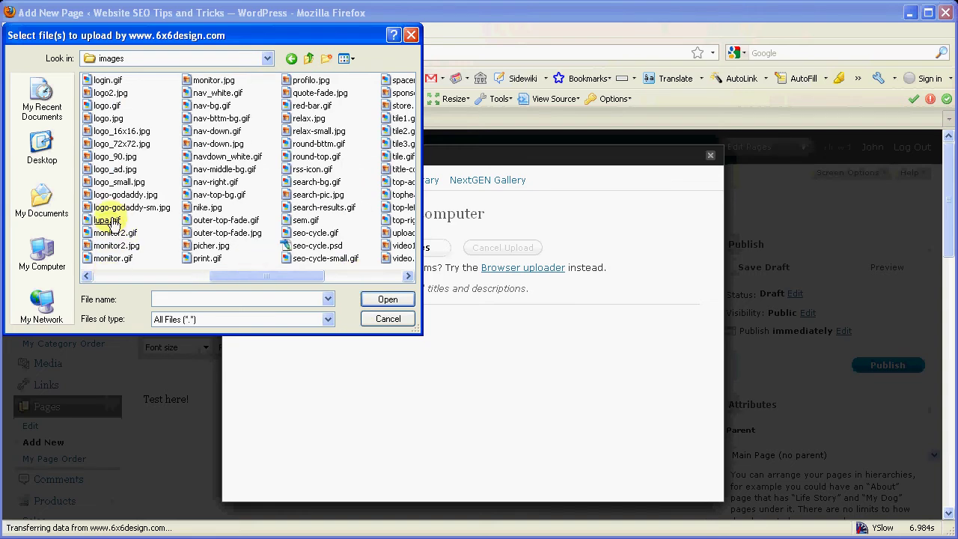
click(105, 171)
click(107, 157)
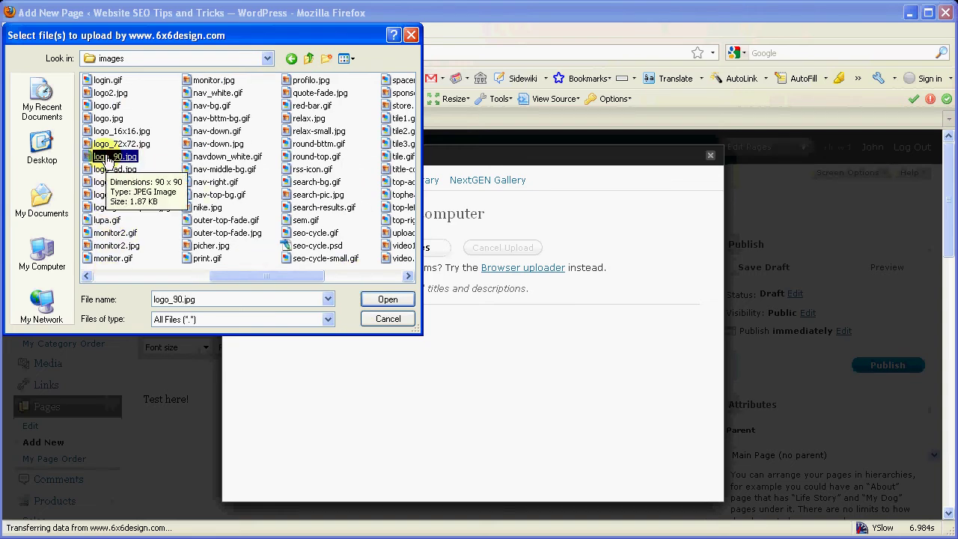
click(112, 144)
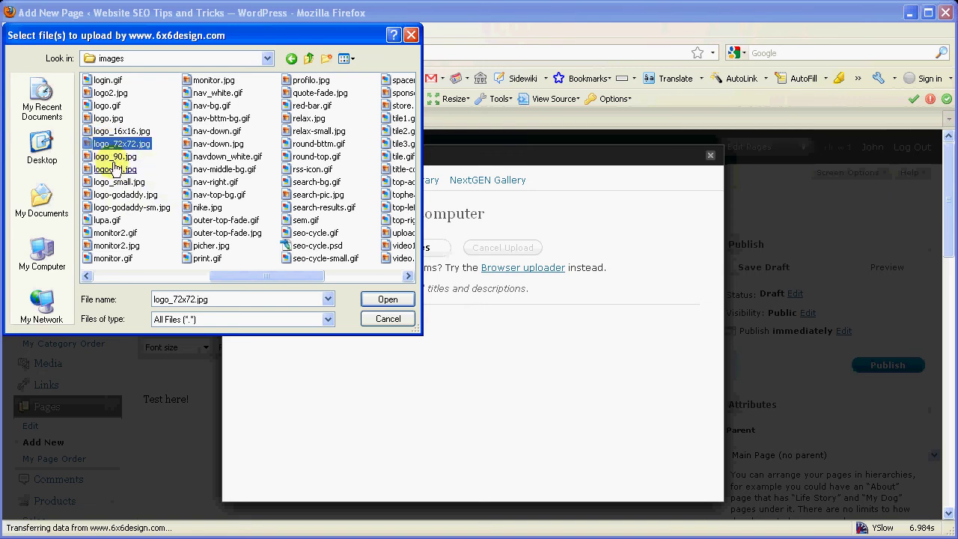
click(111, 156)
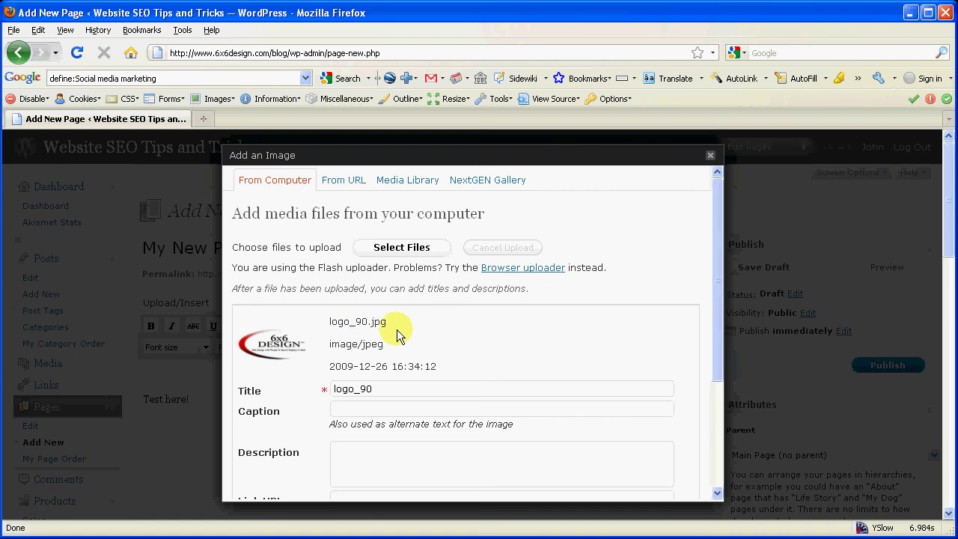
Insert the logo_90 image into the page, right-aligned at full size.
scroll(396, 337, down, 1)
drag(378, 348, 306, 346)
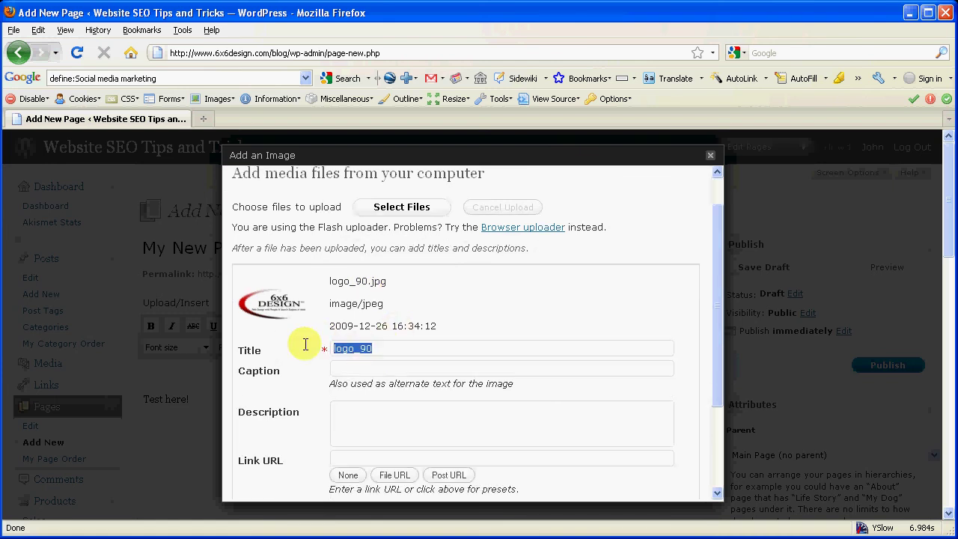
click(351, 368)
click(345, 412)
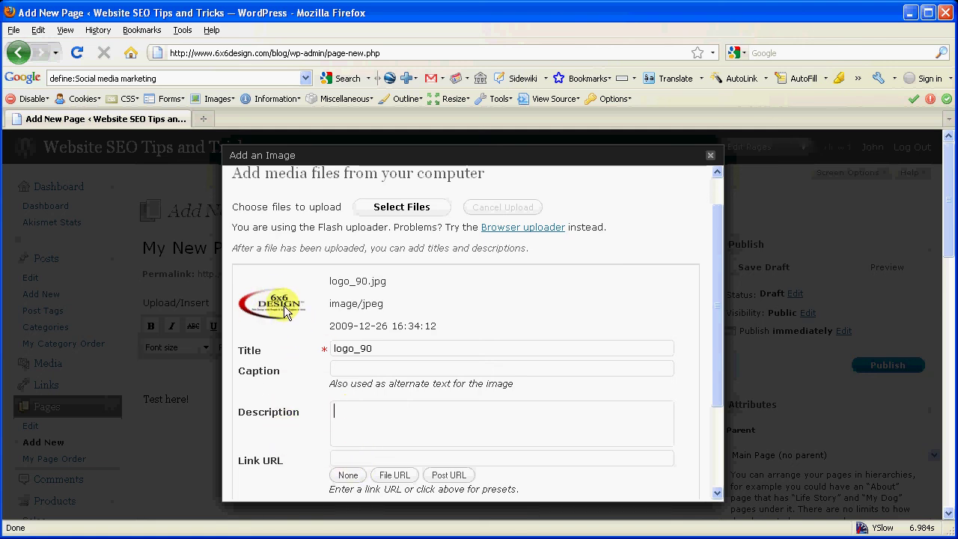
drag(720, 368, 723, 449)
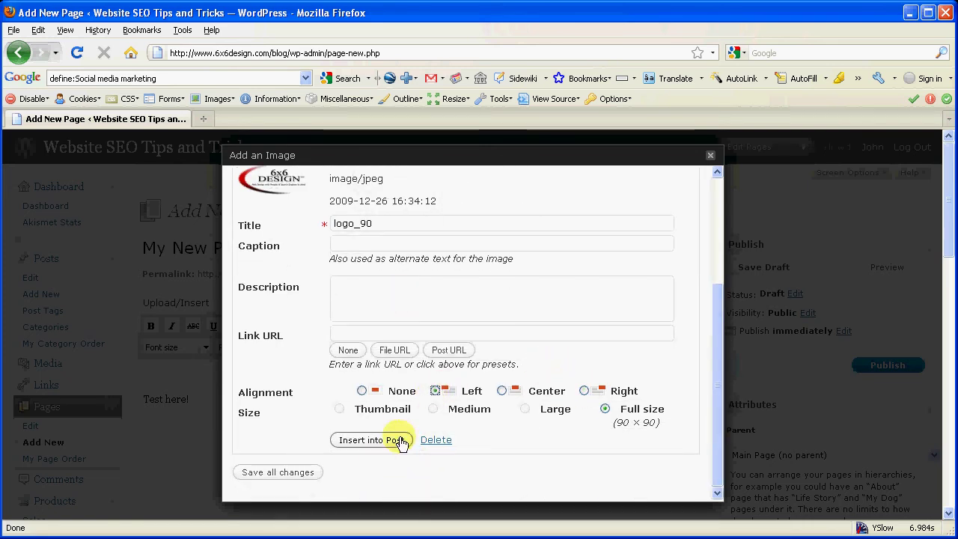
click(585, 390)
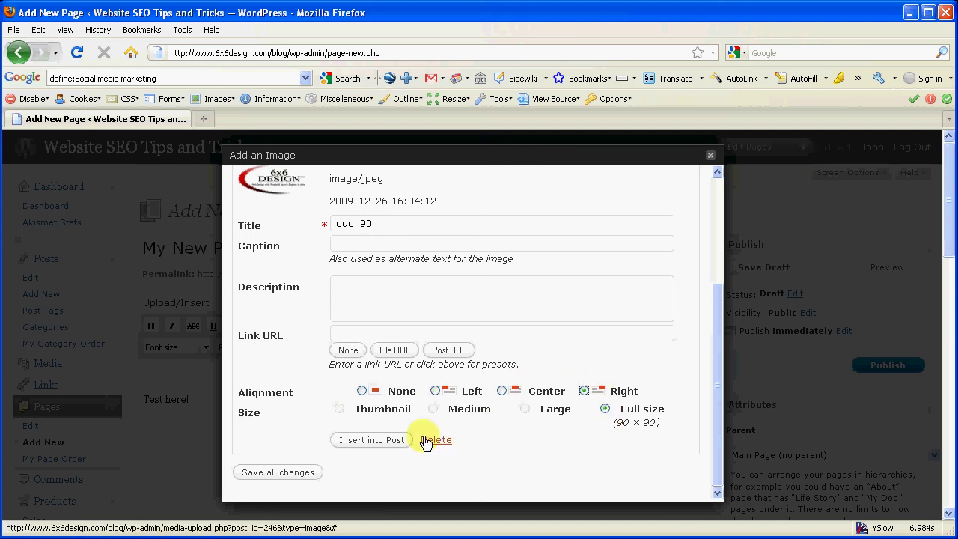
click(377, 442)
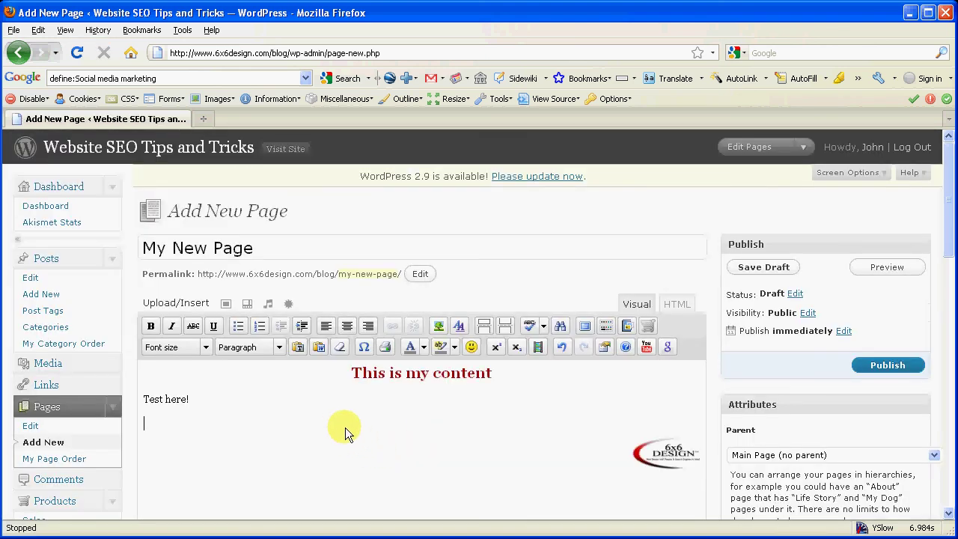
Change the logo_90 image's alignment from Right to Left and update it.
scroll(352, 423, down, 2)
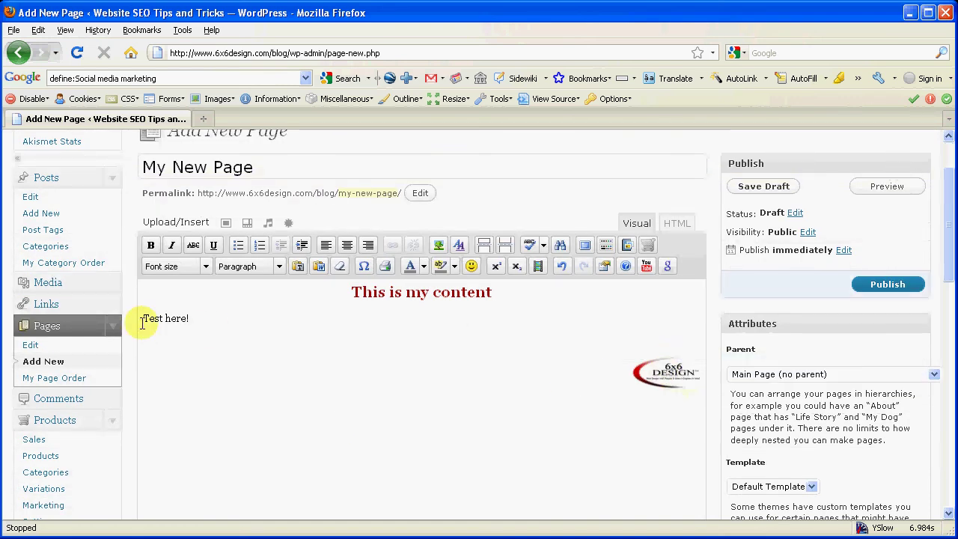
click(664, 373)
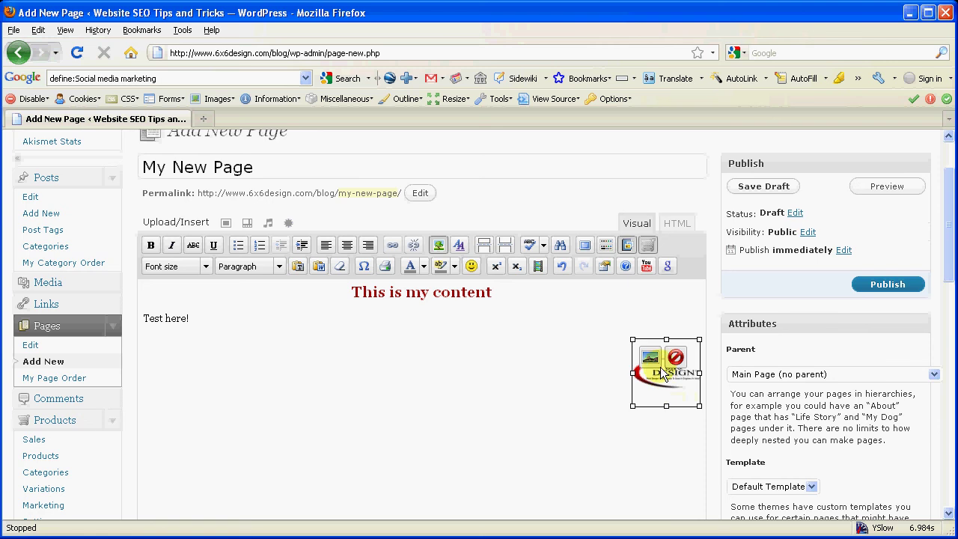
click(650, 357)
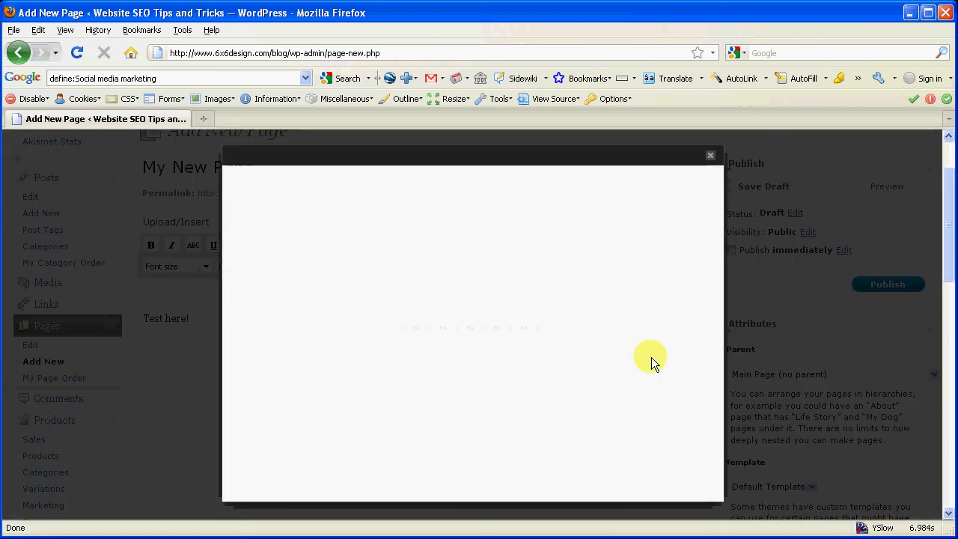
scroll(708, 326, down, 1)
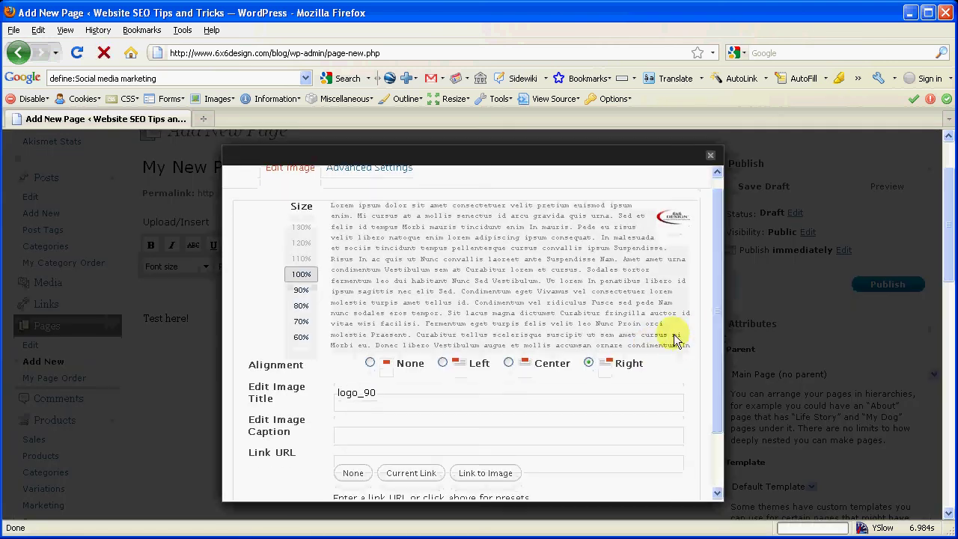
click(443, 363)
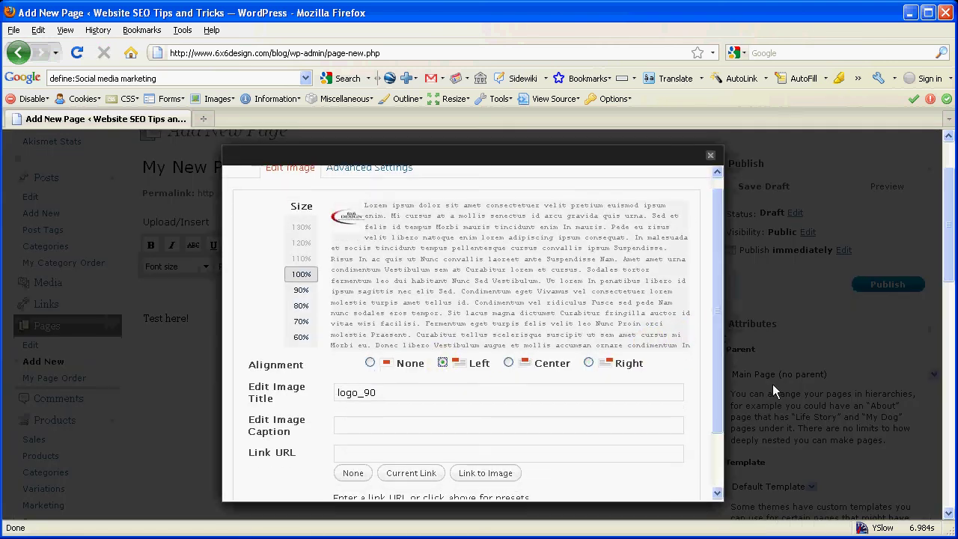
drag(719, 375, 719, 409)
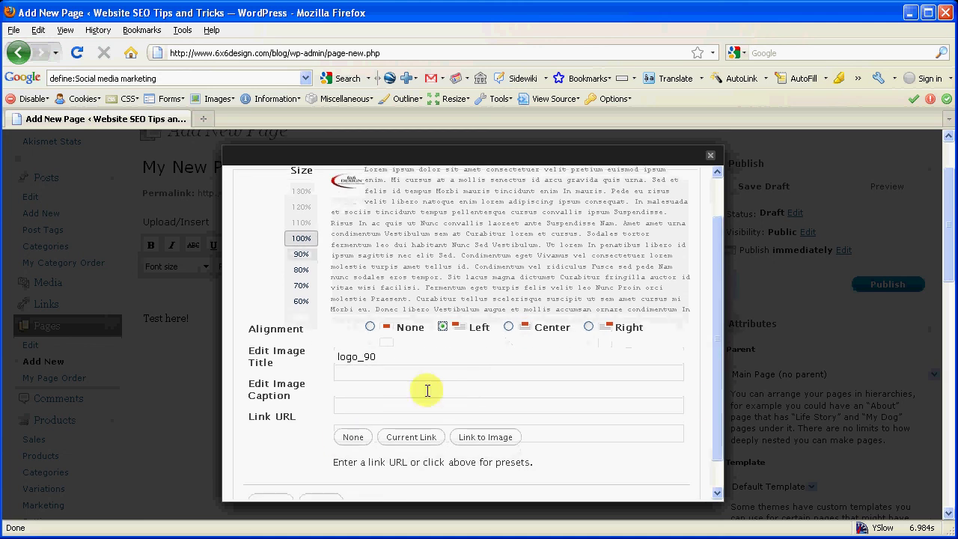
scroll(294, 429, down, 1)
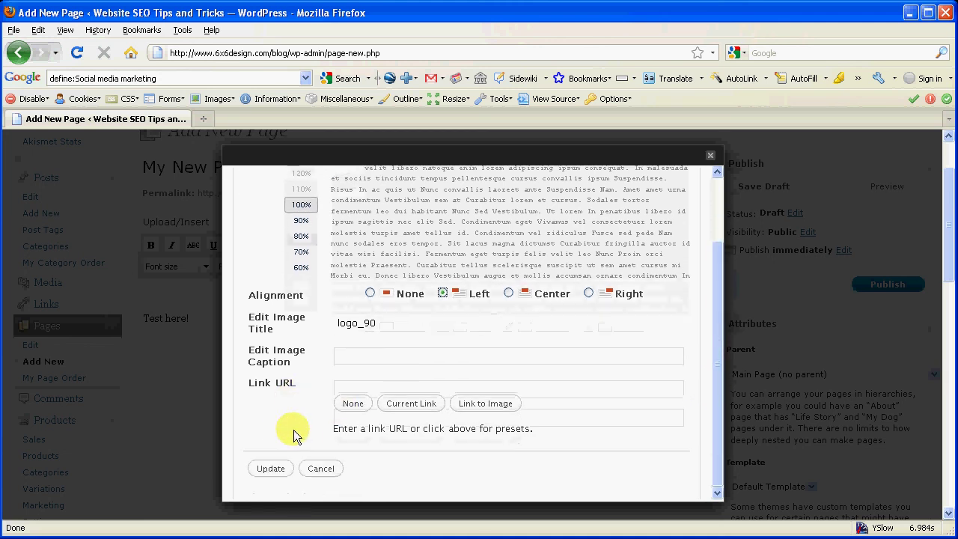
click(272, 470)
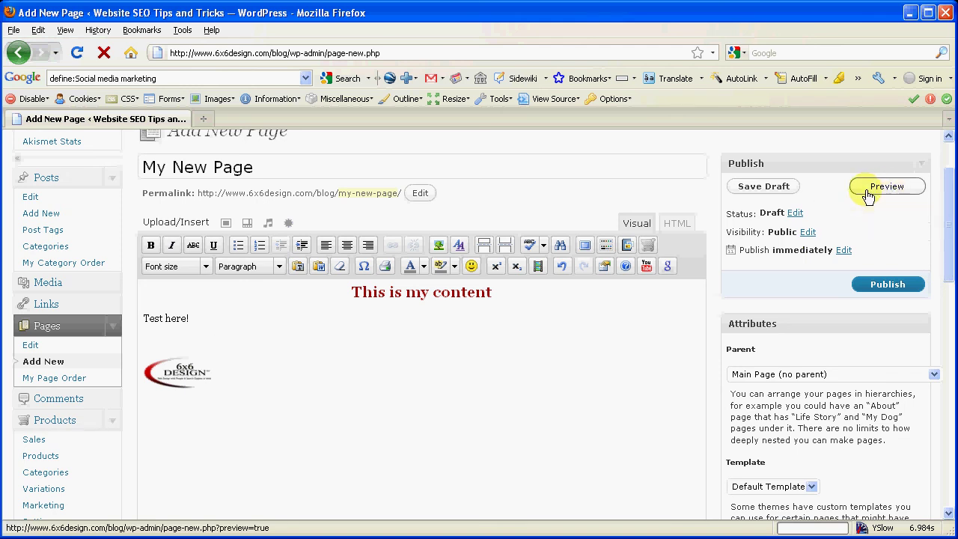
click(884, 189)
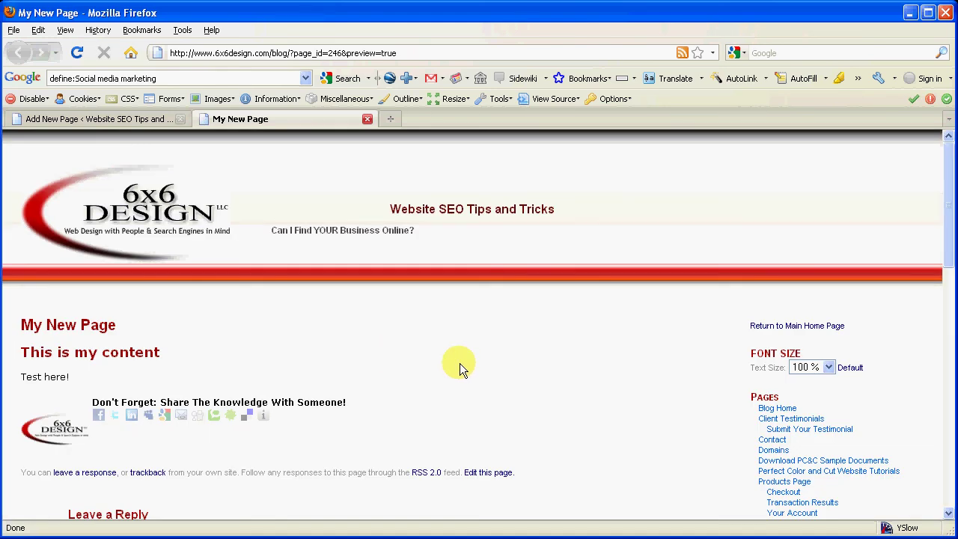
scroll(460, 363, down, 1)
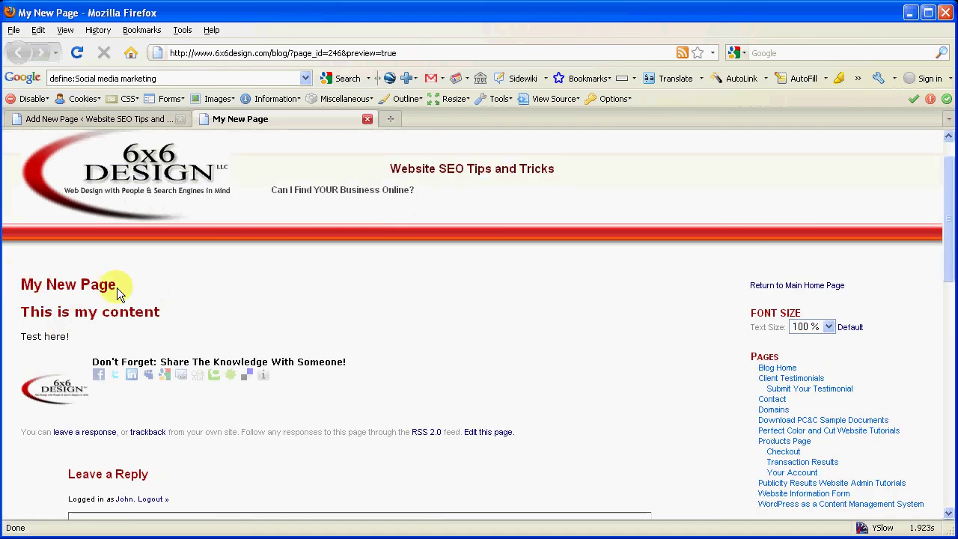
mouse_move(153, 317)
scroll(612, 395, up, 1)
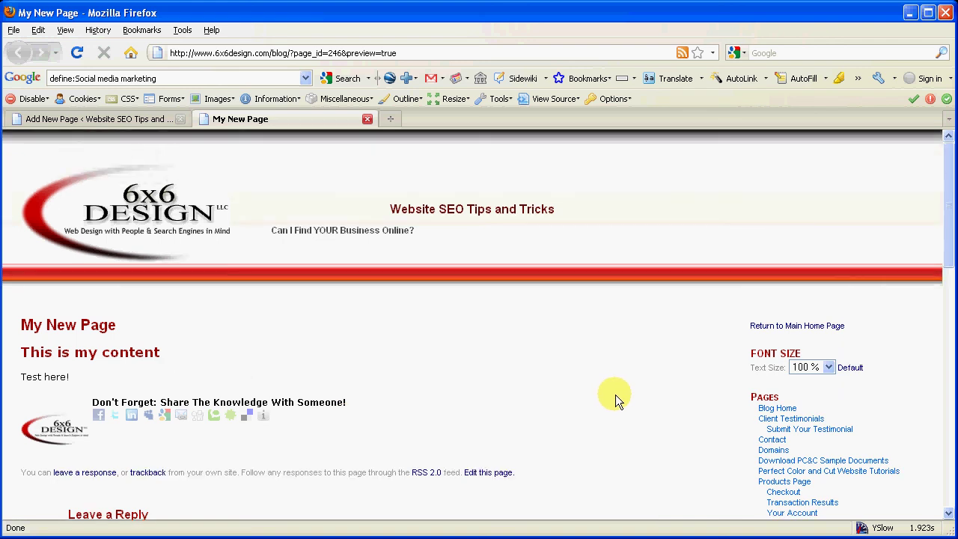
click(367, 119)
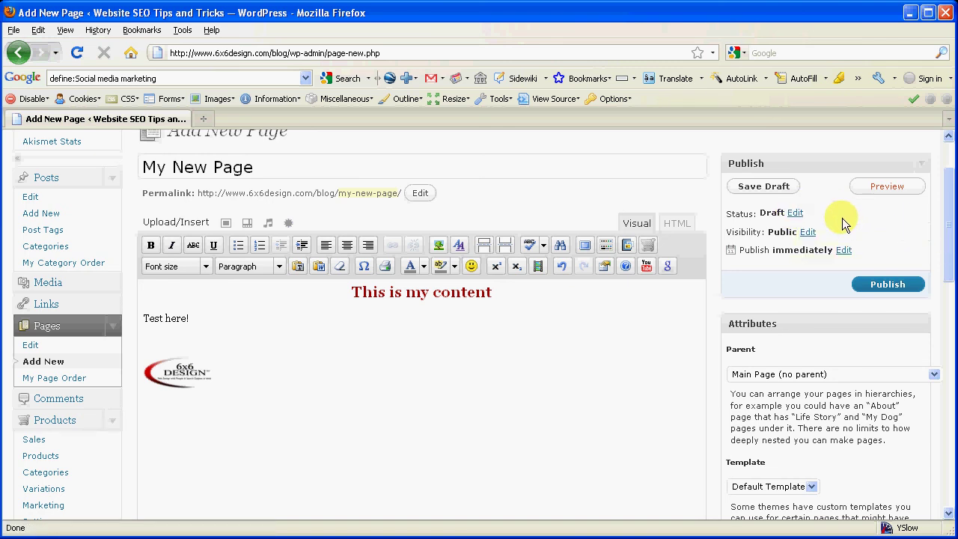
Publish My New Page and view it live on the blog.
click(895, 289)
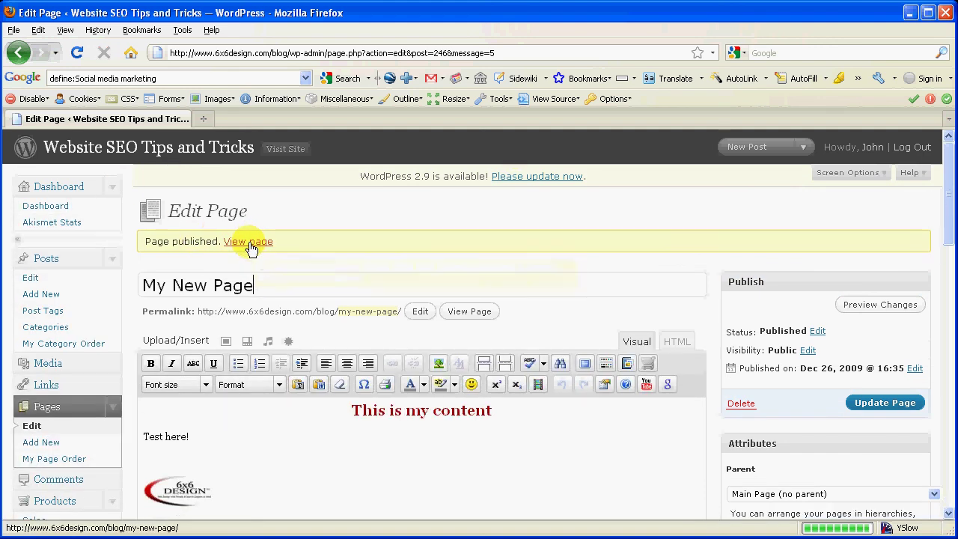
click(249, 242)
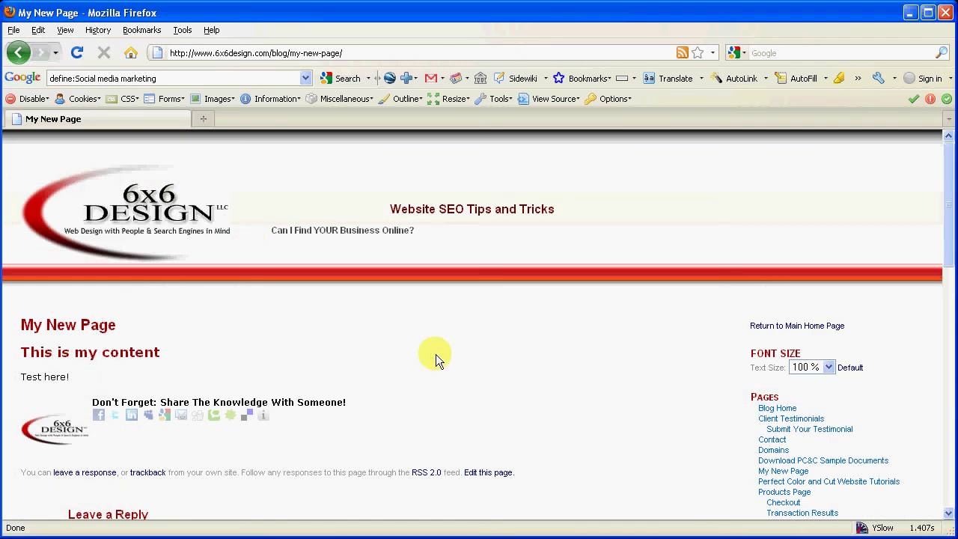
Scroll through the live My New Page, then go back to its Edit Page screen.
scroll(456, 346, down, 1)
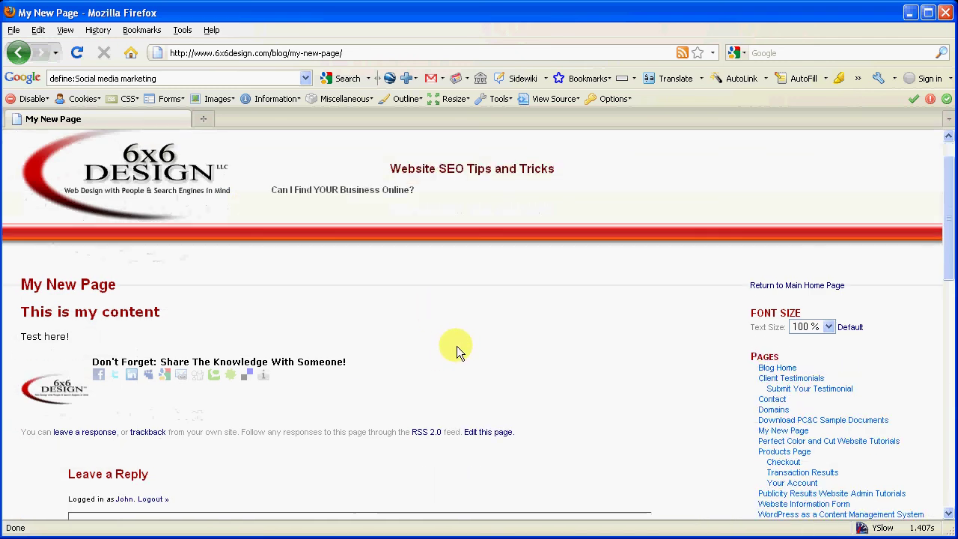
scroll(454, 344, down, 1)
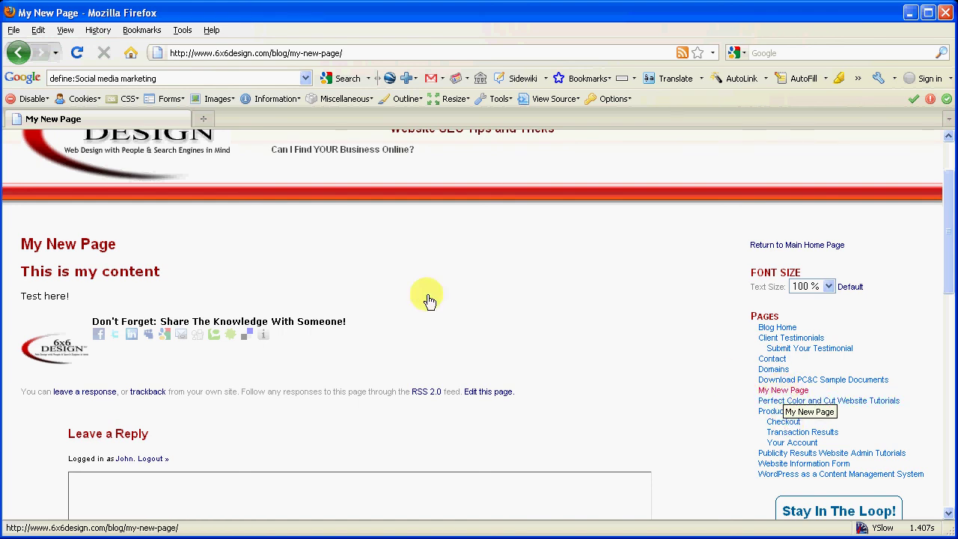
scroll(486, 345, up, 2)
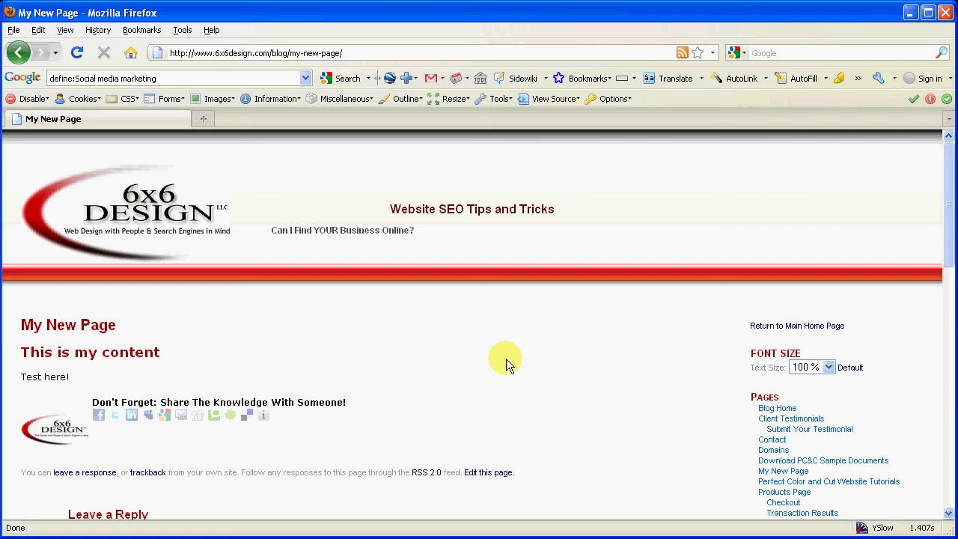
scroll(503, 361, down, 3)
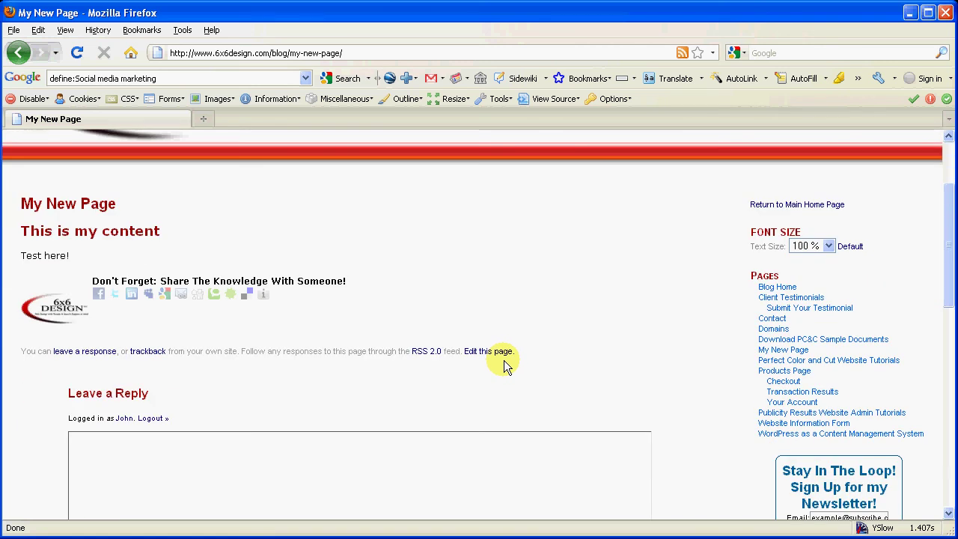
click(18, 52)
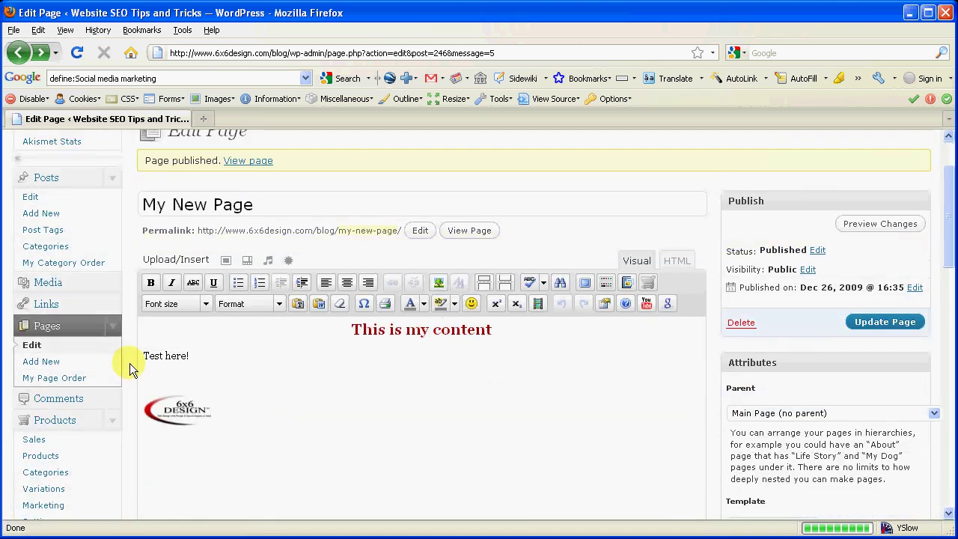
scroll(130, 363, down, 7)
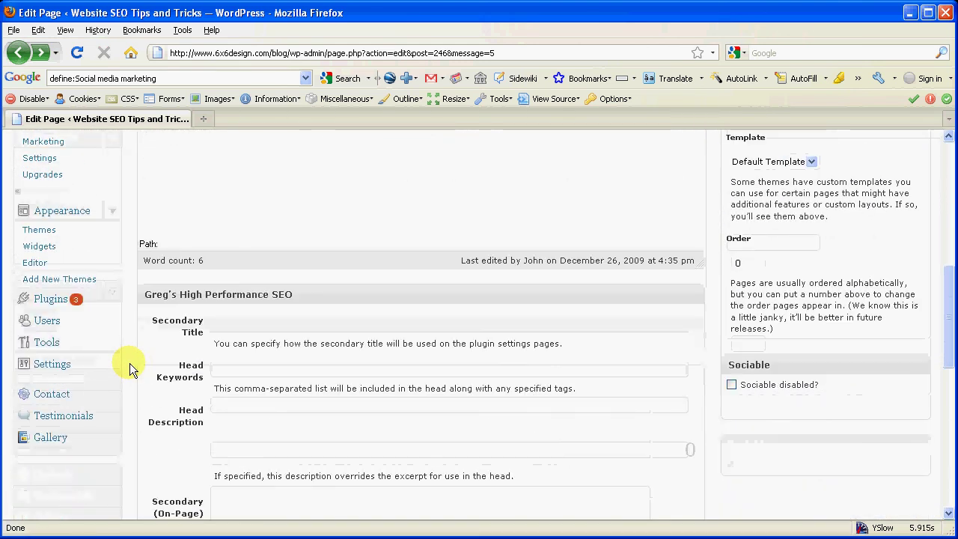
scroll(129, 363, down, 1)
click(247, 283)
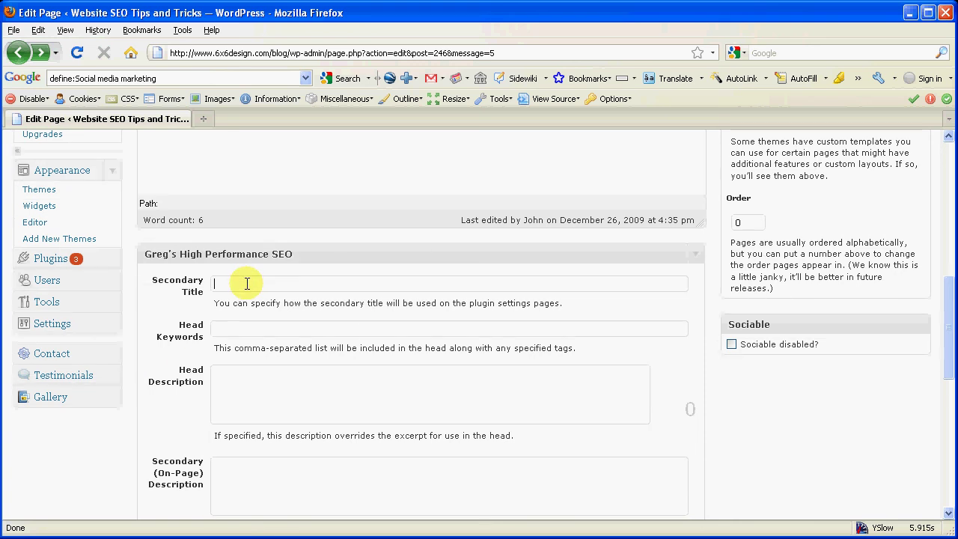
click(240, 329)
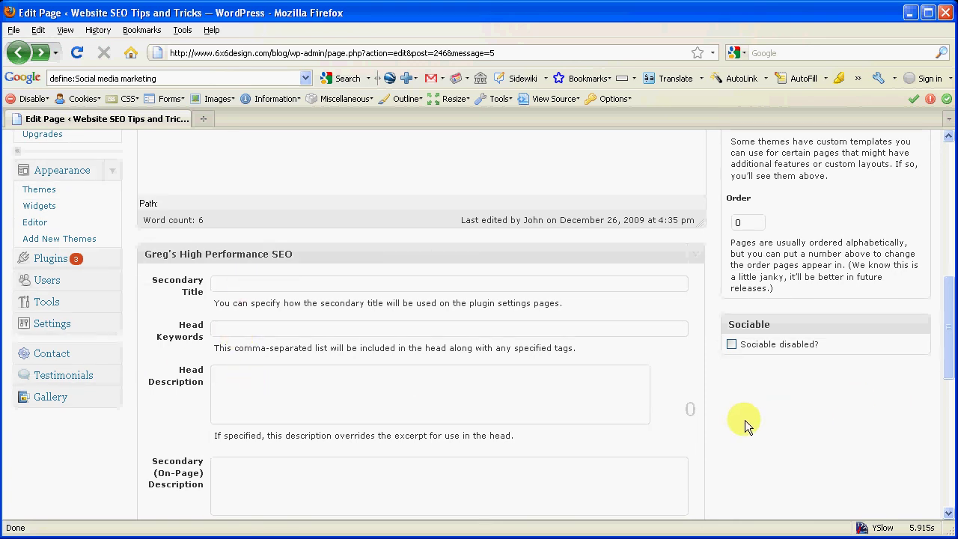
scroll(722, 425, up, 5)
scroll(723, 425, up, 7)
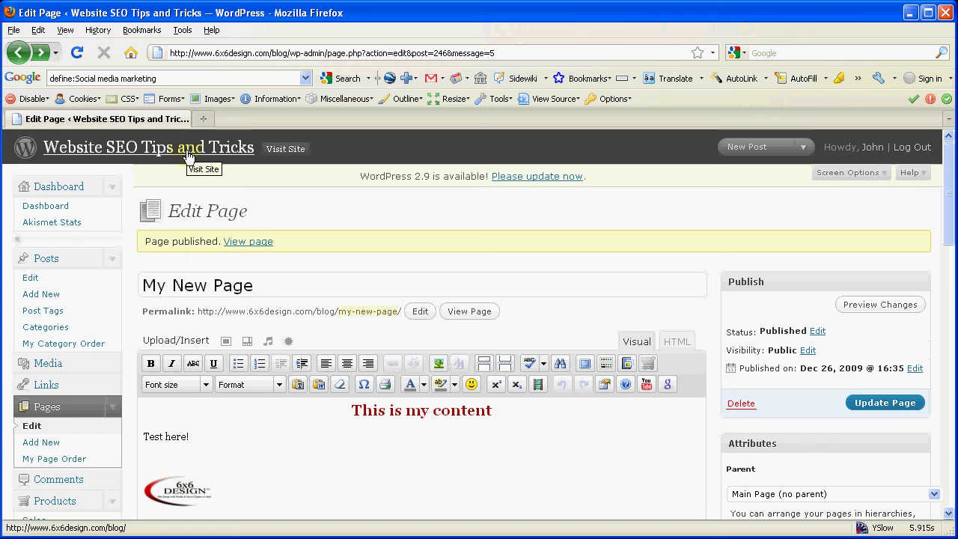
Visit the Website SEO Tips and Tricks home page and scroll through it, finding My New Page listed.
click(191, 155)
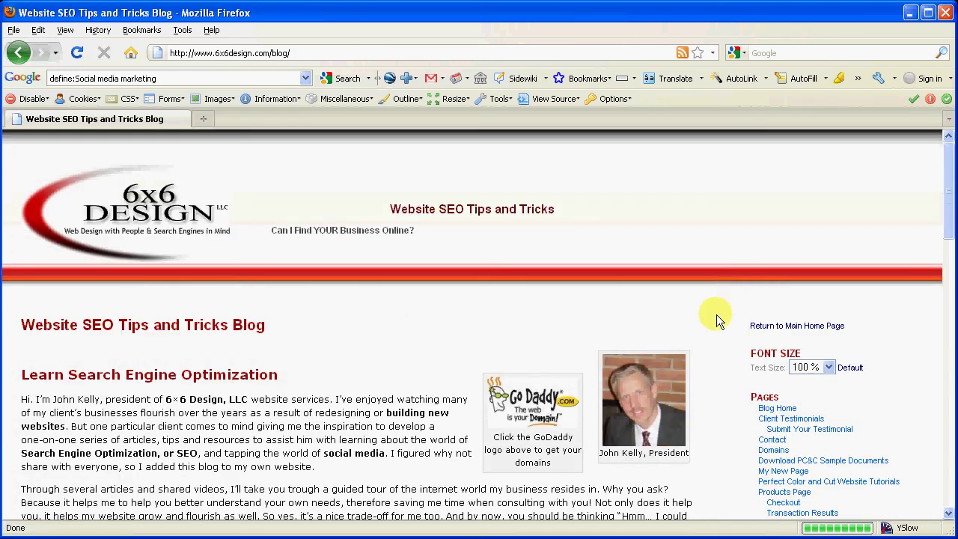
scroll(719, 395, down, 3)
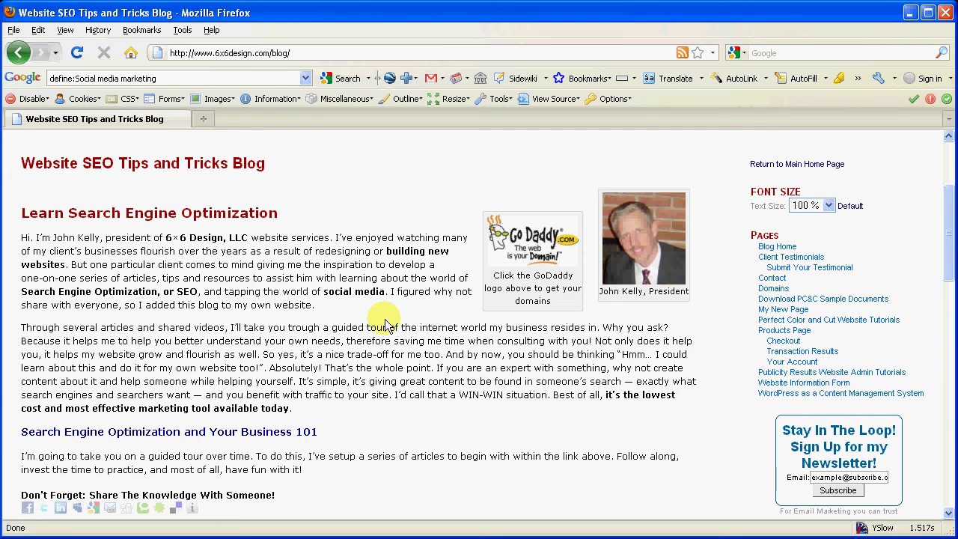
scroll(419, 334, up, 4)
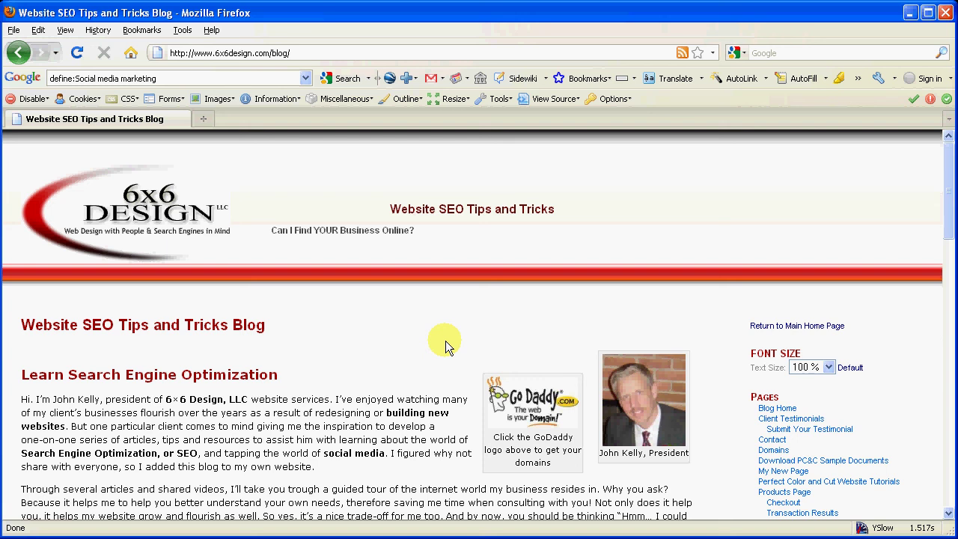
scroll(445, 340, down, 4)
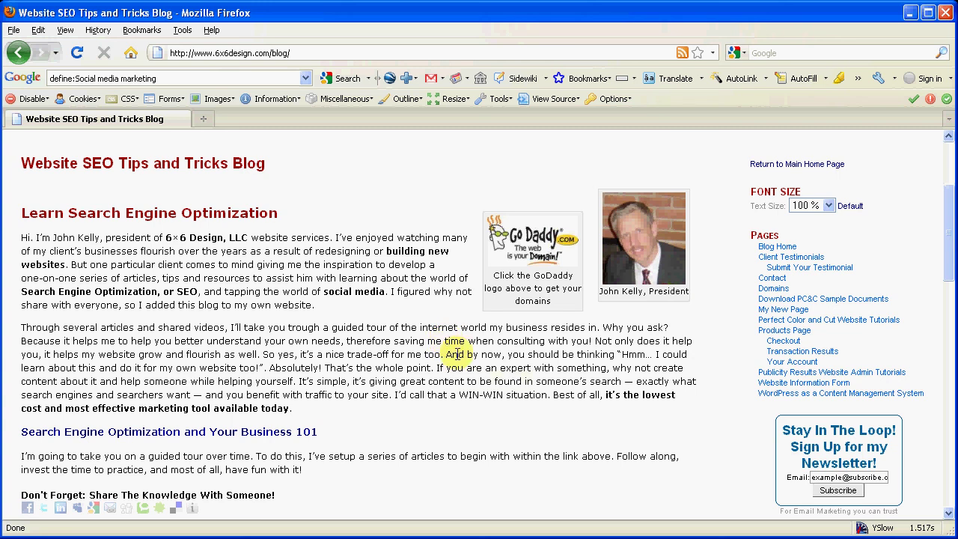
scroll(456, 354, up, 4)
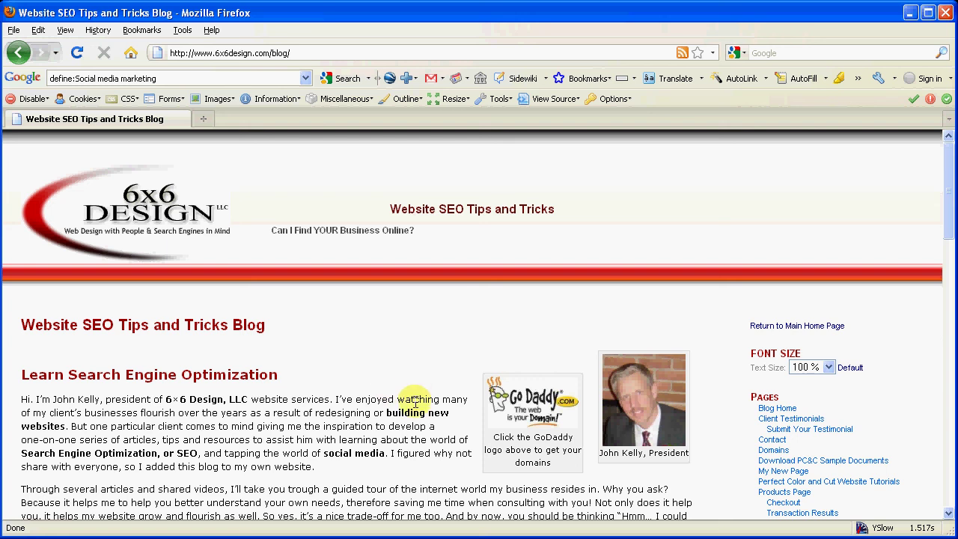
mouse_move(417, 399)
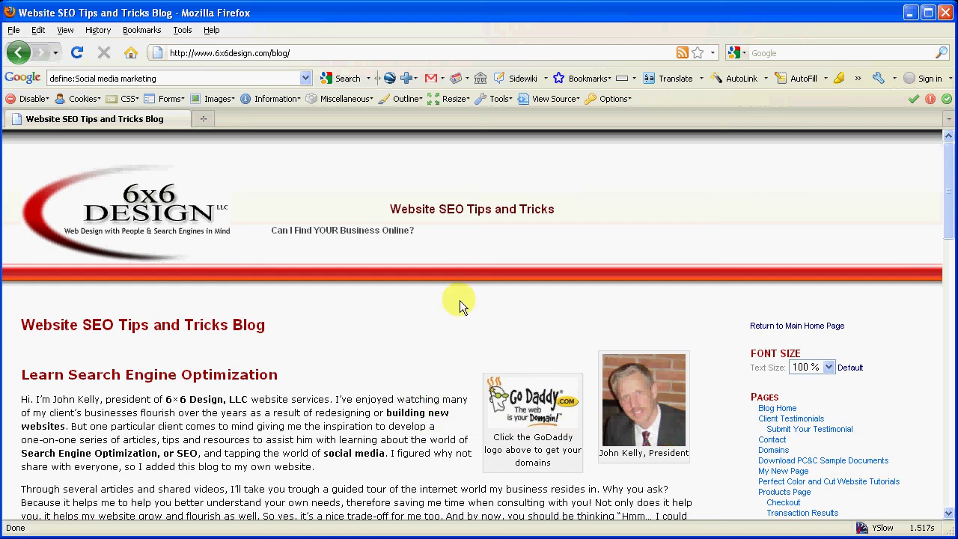
scroll(459, 300, down, 1)
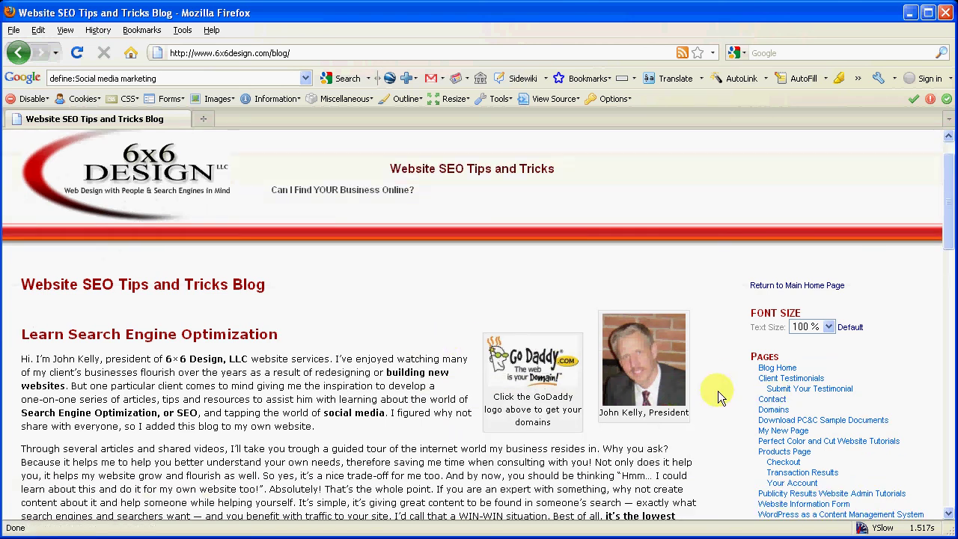